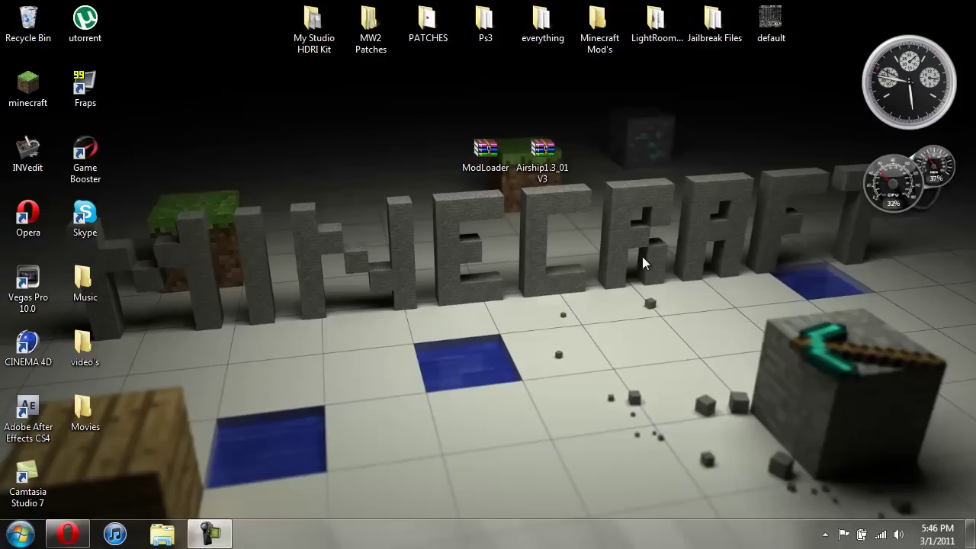
- Move the Airship1.3_01 V3 archive on the desktop so that it sits directly beside the ModLoader archive
left_click_drag(549, 178, 370, 161)
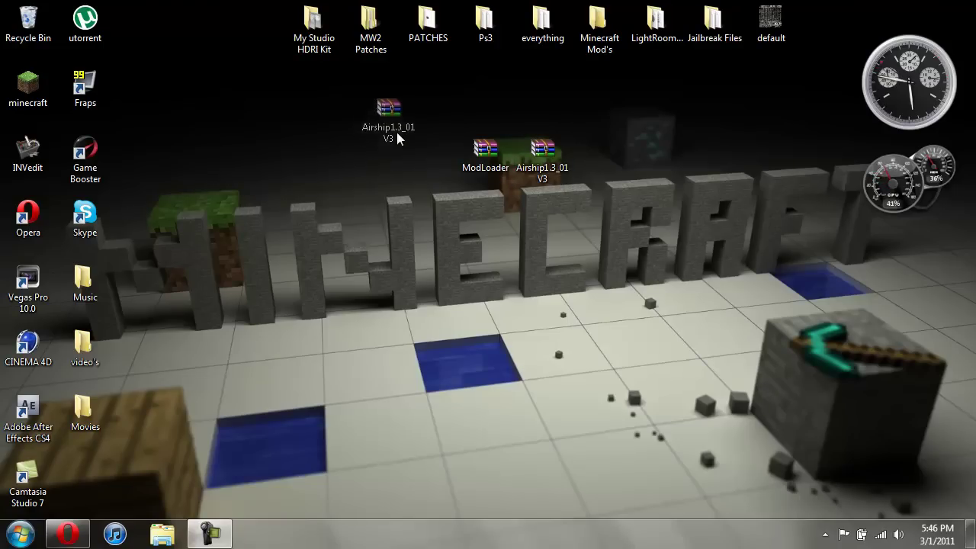
left_click_drag(396, 132, 396, 132)
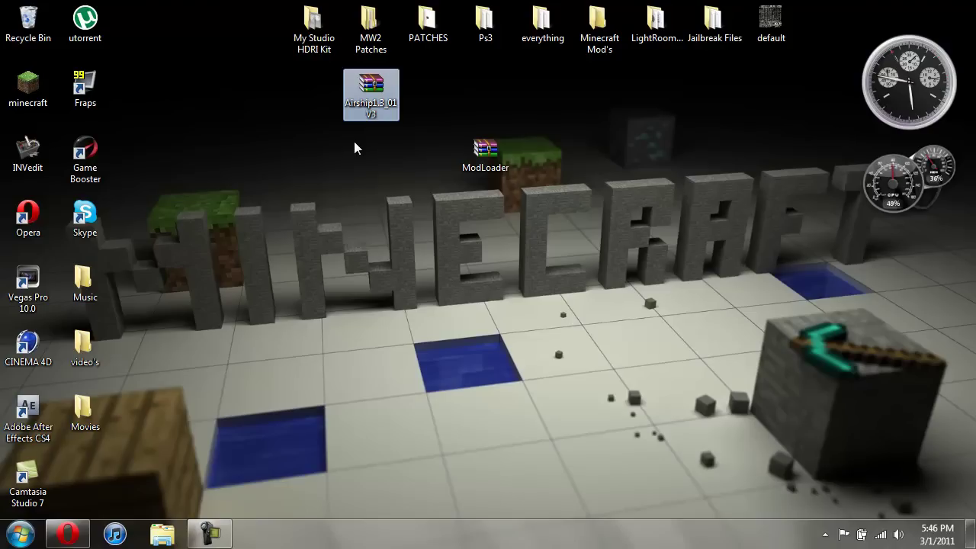
left_click_drag(374, 119, 435, 153)
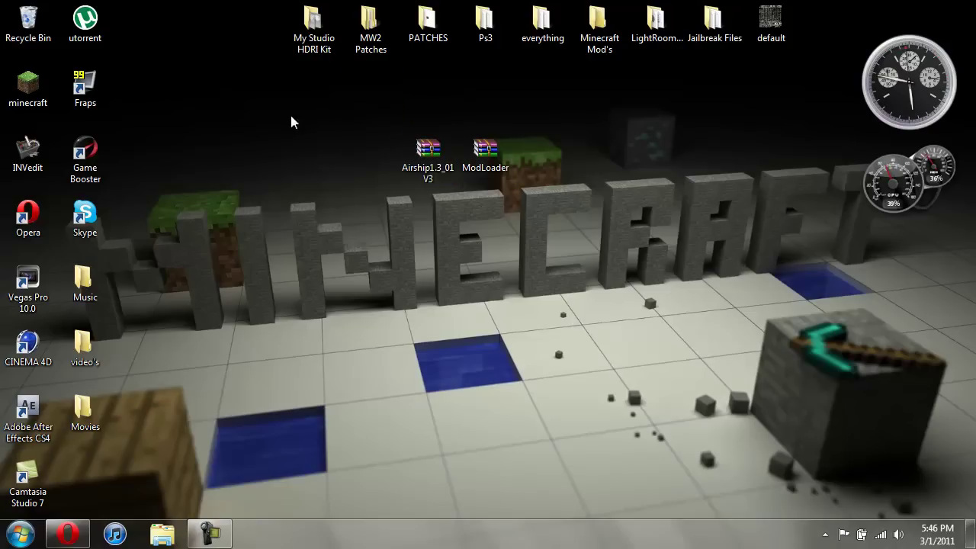
- Launch Minecraft, log in and load the singleplayer world "Minecraft Mineshaft"
left_click(23, 91)
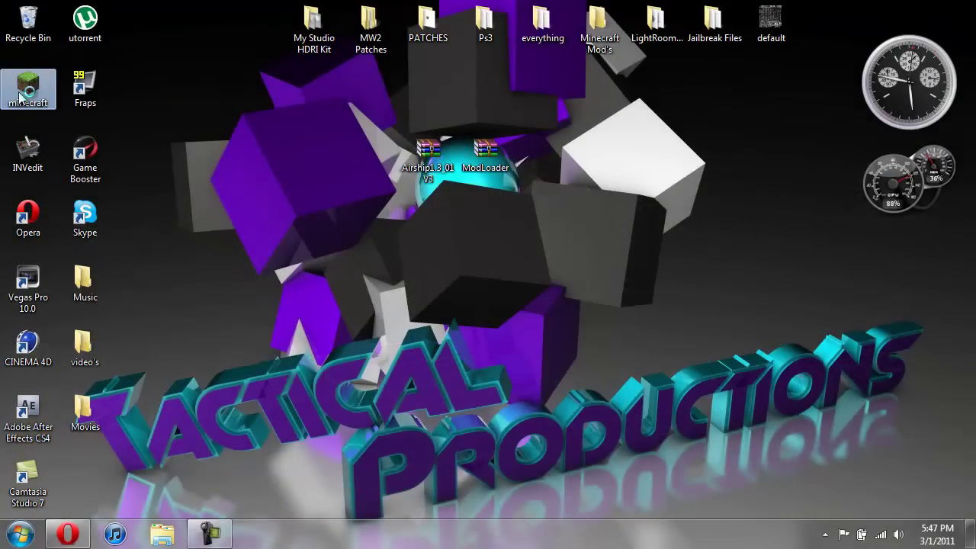
double_click(23, 93)
left_click(534, 290)
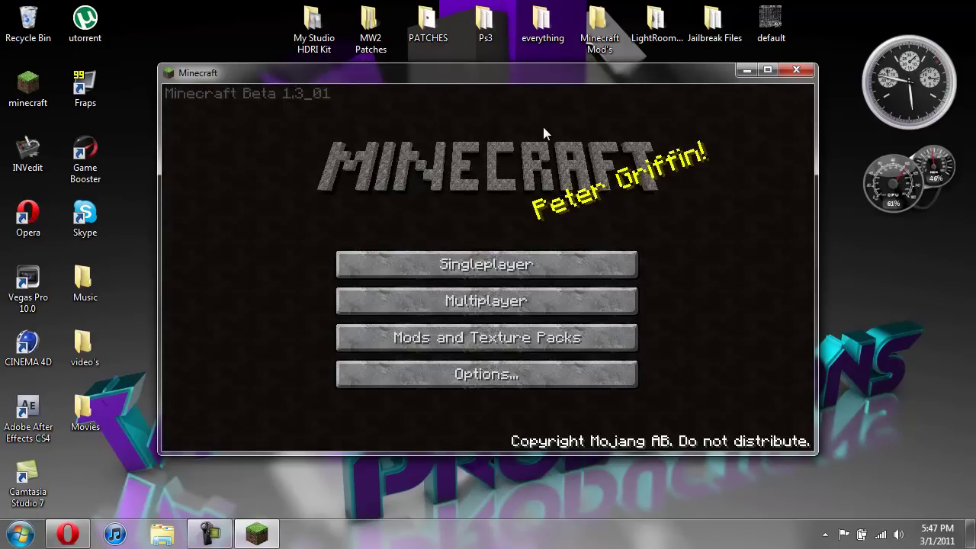
left_click(561, 258)
left_click(413, 157)
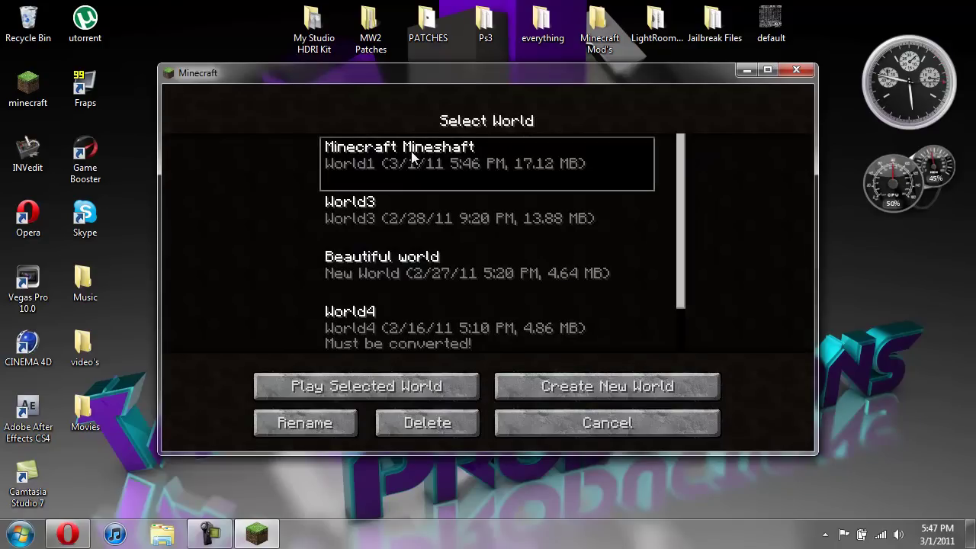
left_click(391, 387)
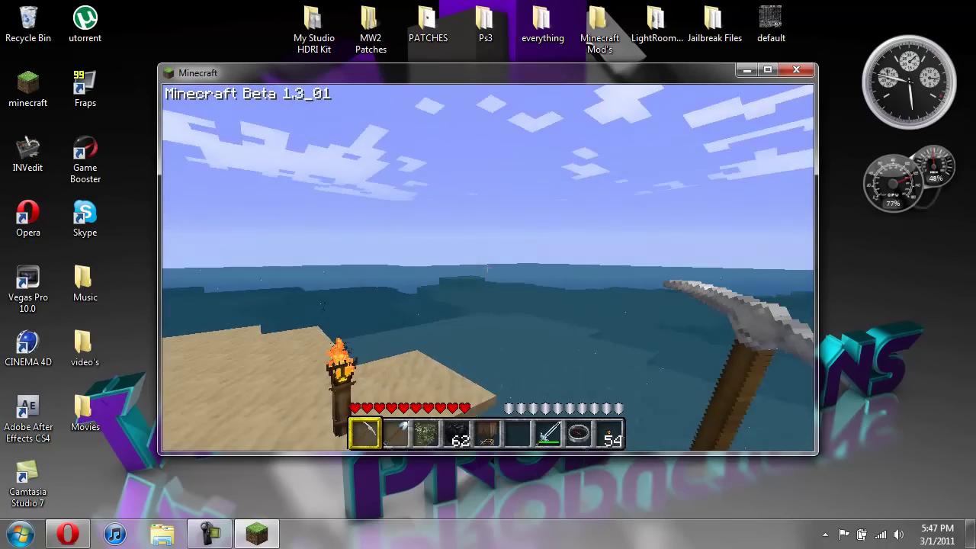
- Place the airship on the sandy shore beside the water and board it
key("5")
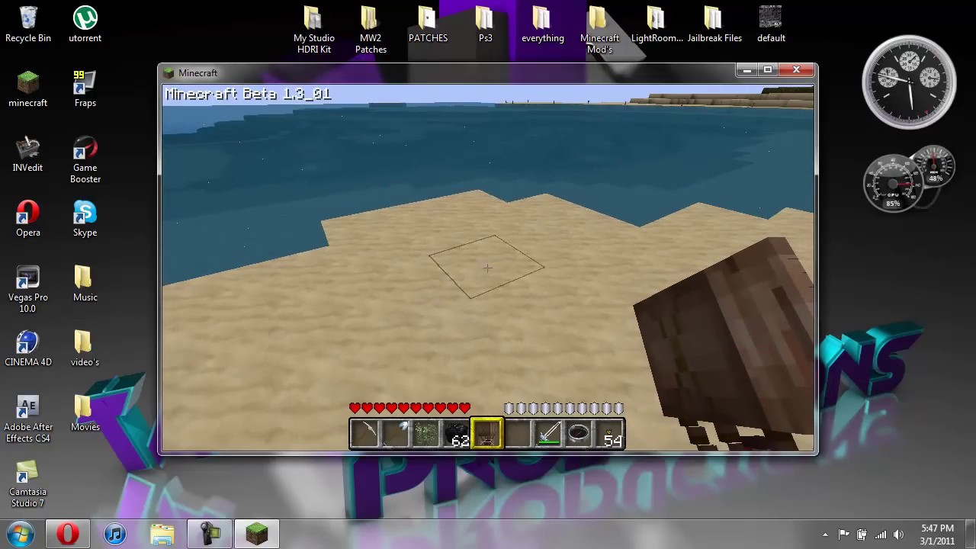
right_click(487, 268)
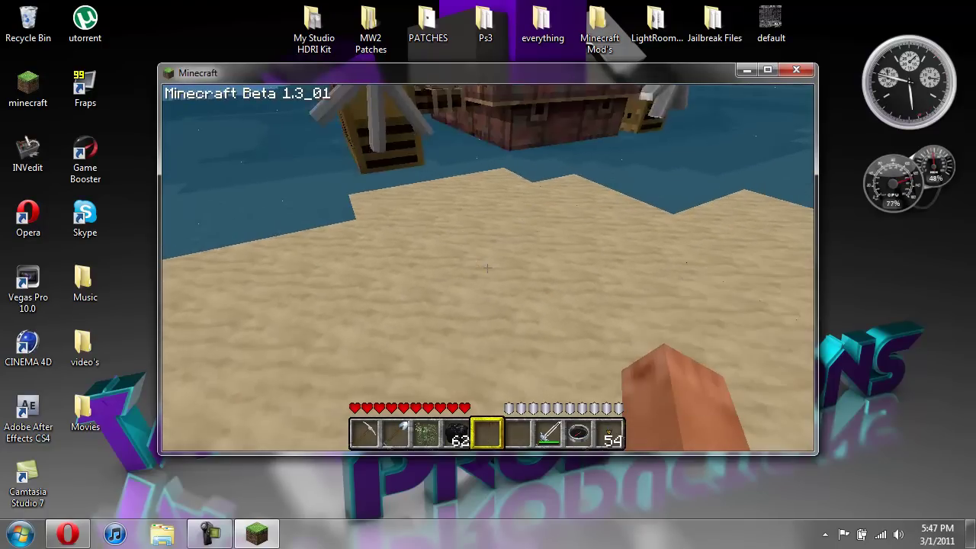
key("s")
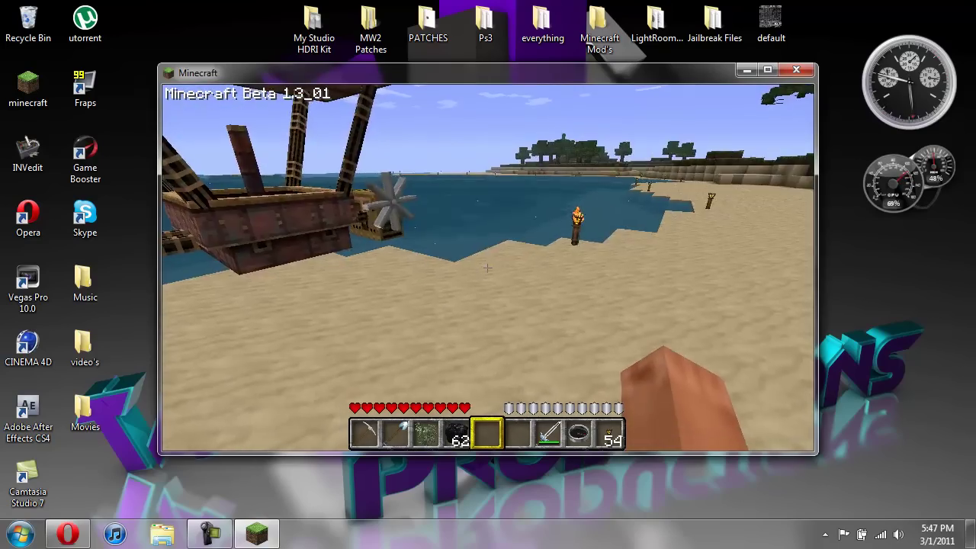
key("w")
right_click(487, 268)
key("shift")
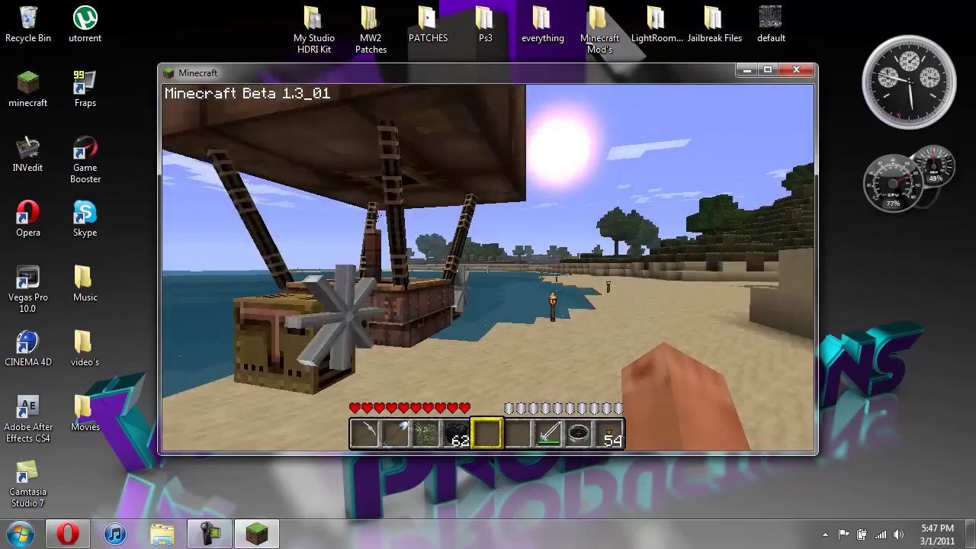
right_click(487, 268)
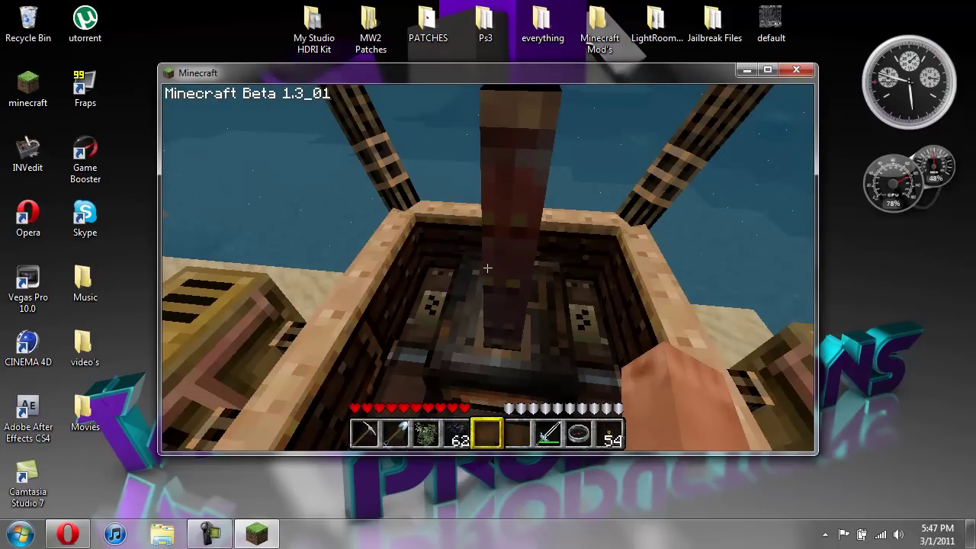
- Fuel the airship by storing the stack of 62 coal in its first slot, and view it in third person during the flight
key("e")
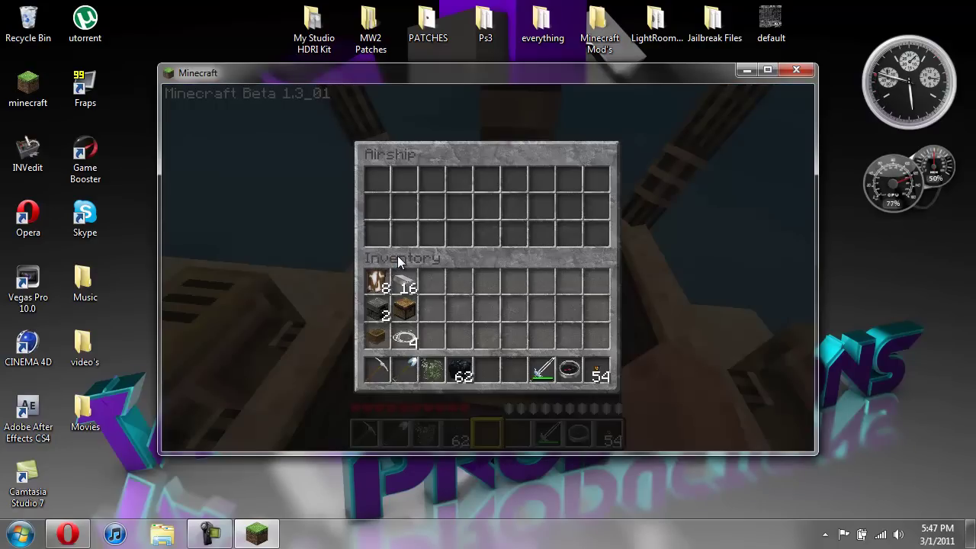
left_click(461, 379)
left_click(377, 192)
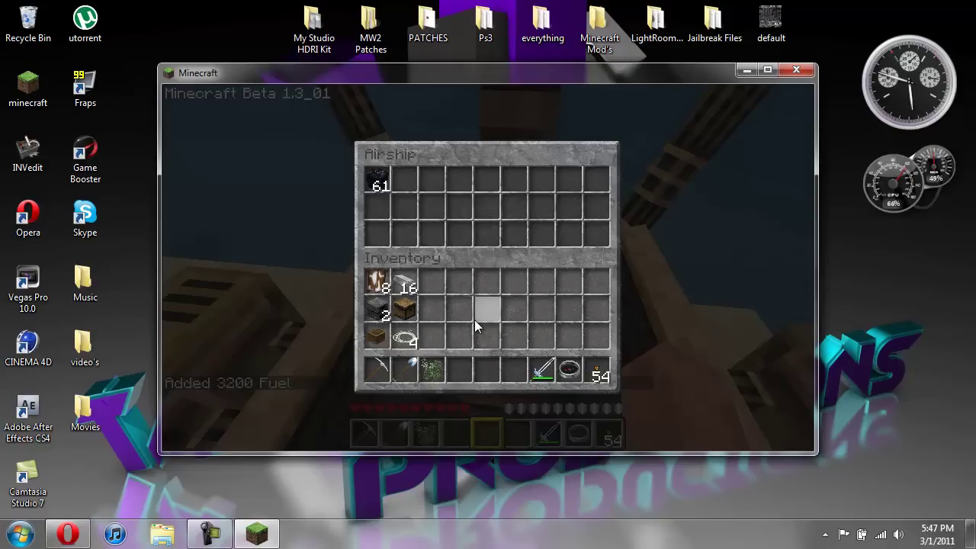
key("e")
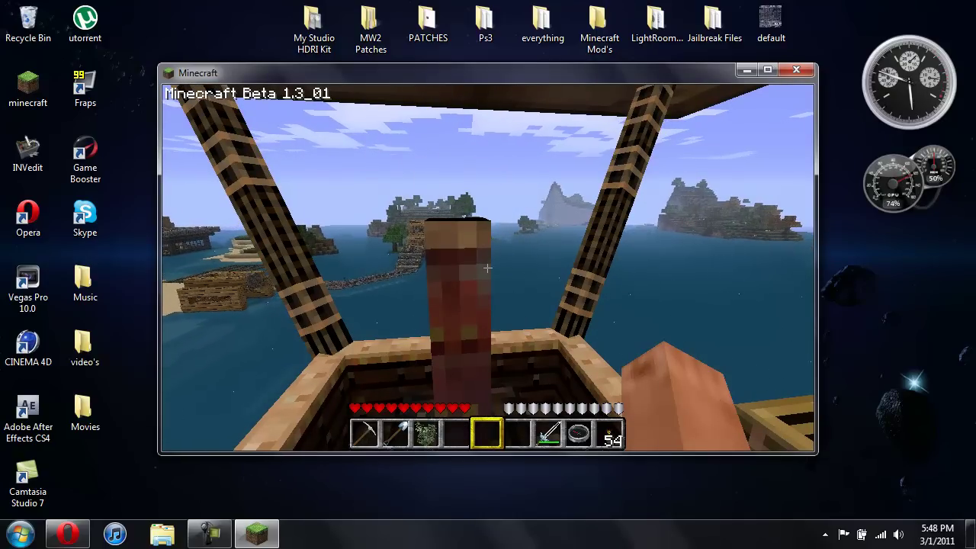
key("F5")
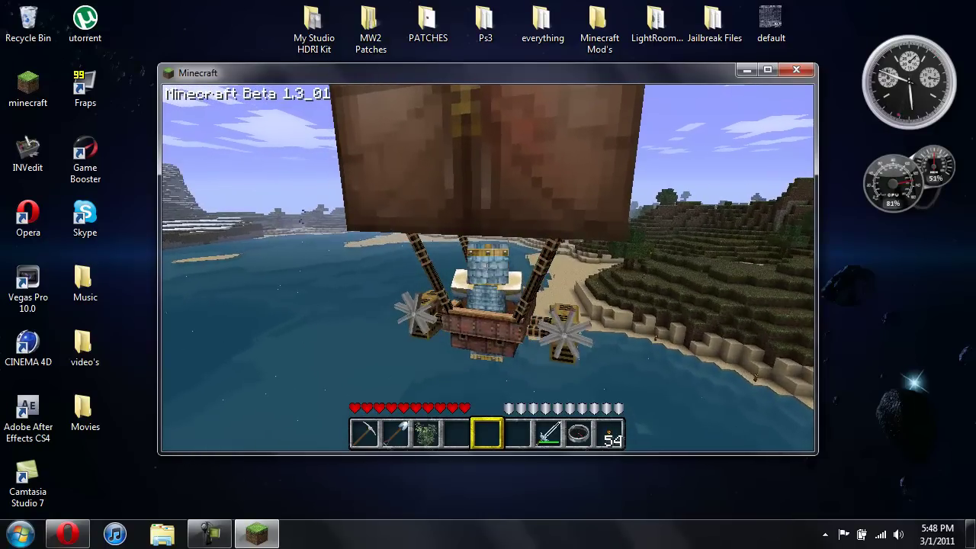
key("F5")
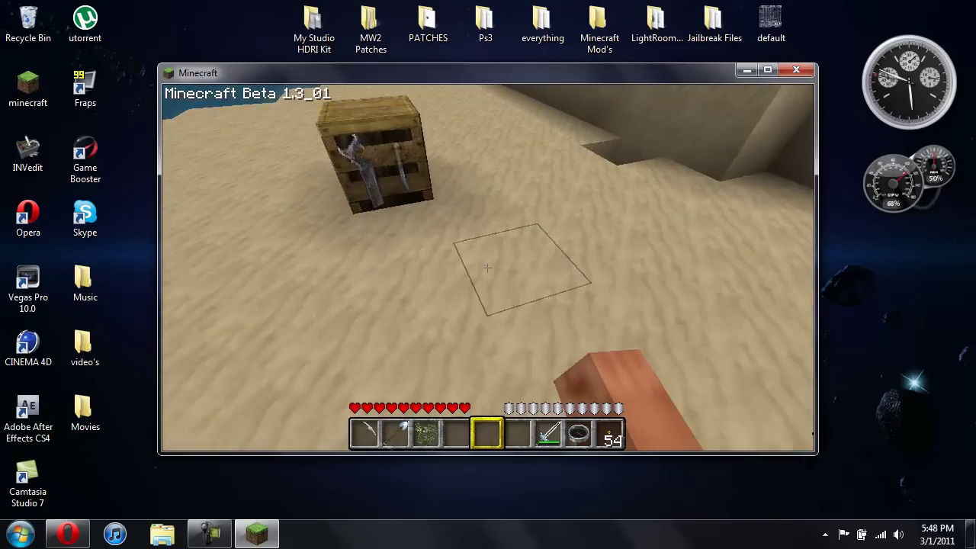
- Break the landed airship with the pickaxe and collect the dropped airship and coal
scroll(488, 267, "up", 4)
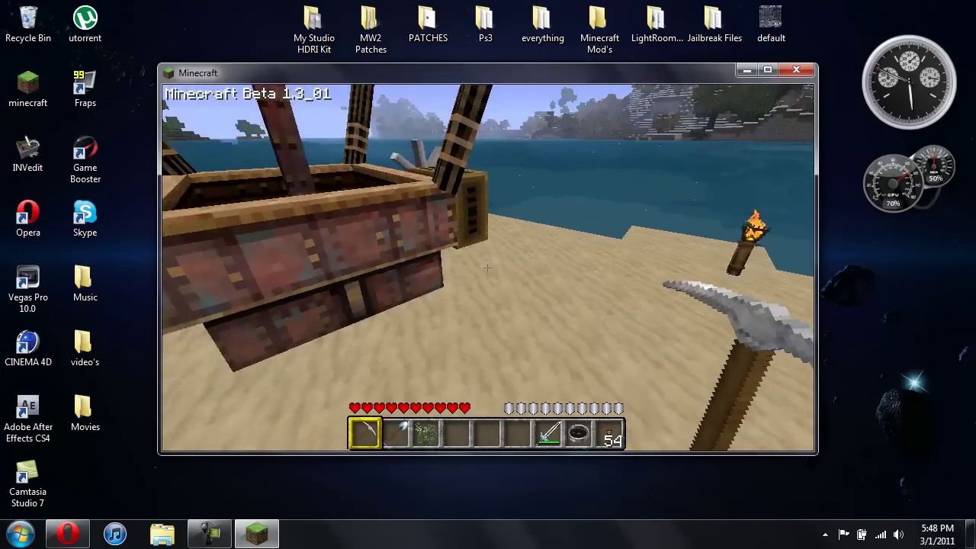
left_click(487, 268)
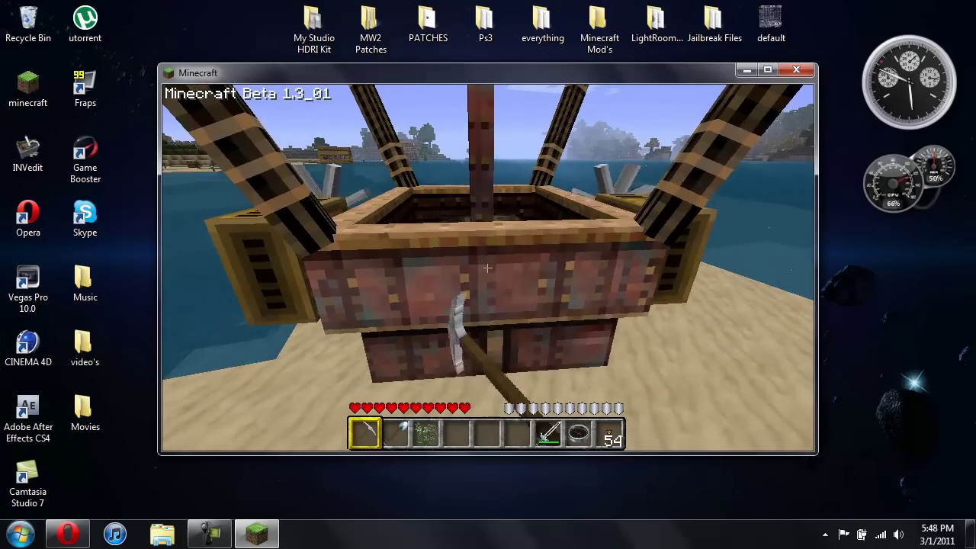
left_click(488, 268)
left_click(488, 267)
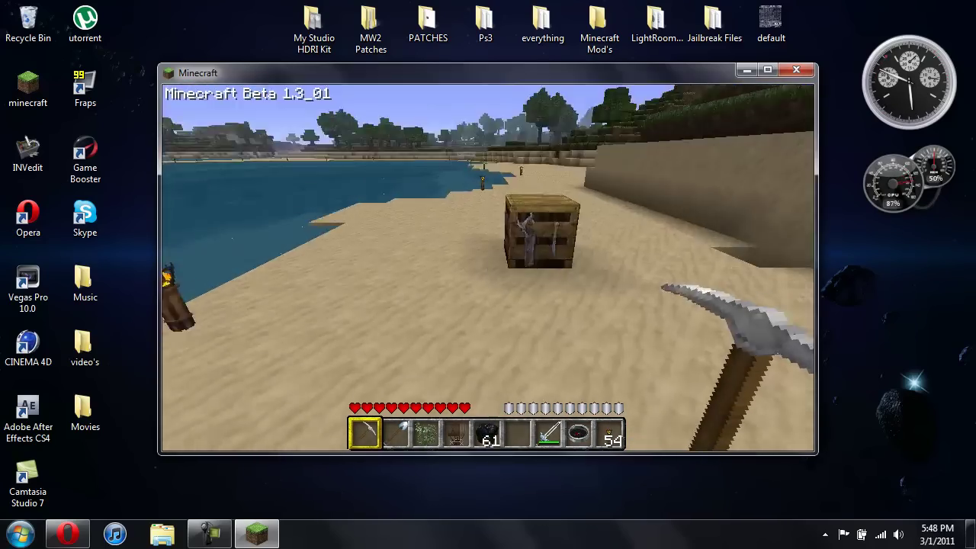
- At the crafting table on the beach, craft the airship's balloon from eight leather arranged around an empty centre slot
key("w")
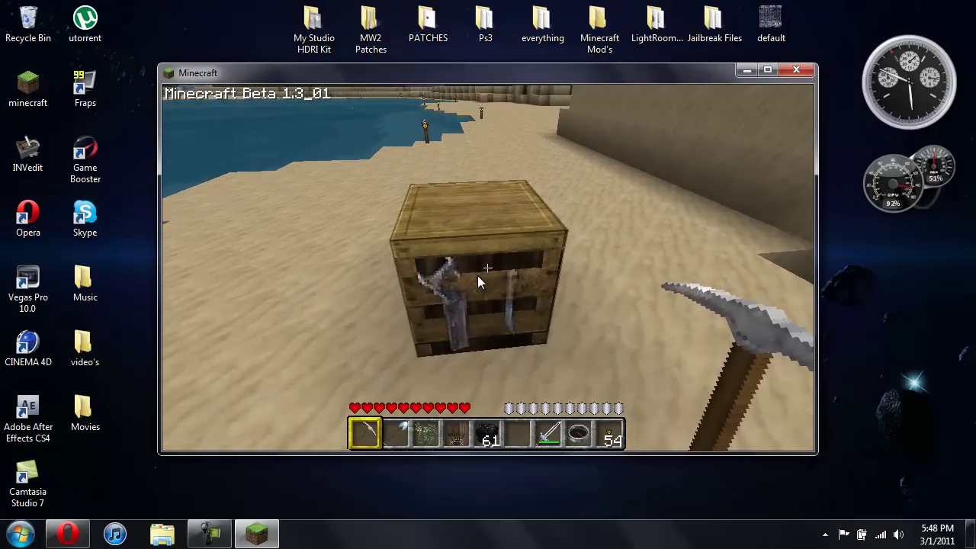
right_click(488, 267)
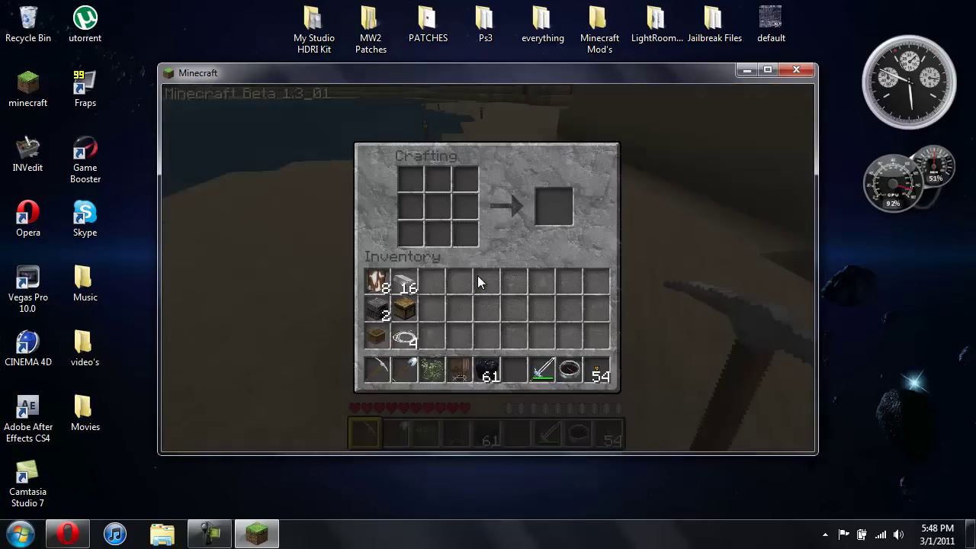
left_click(375, 281)
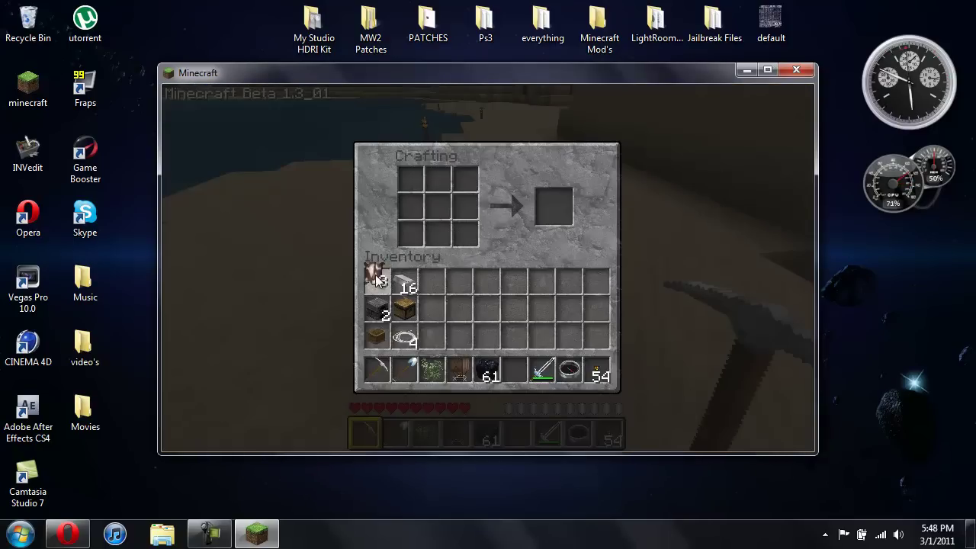
right_click(412, 237)
right_click(410, 206)
right_click(410, 179)
right_click(437, 179)
right_click(465, 181)
right_click(465, 207)
right_click(465, 233)
right_click(437, 234)
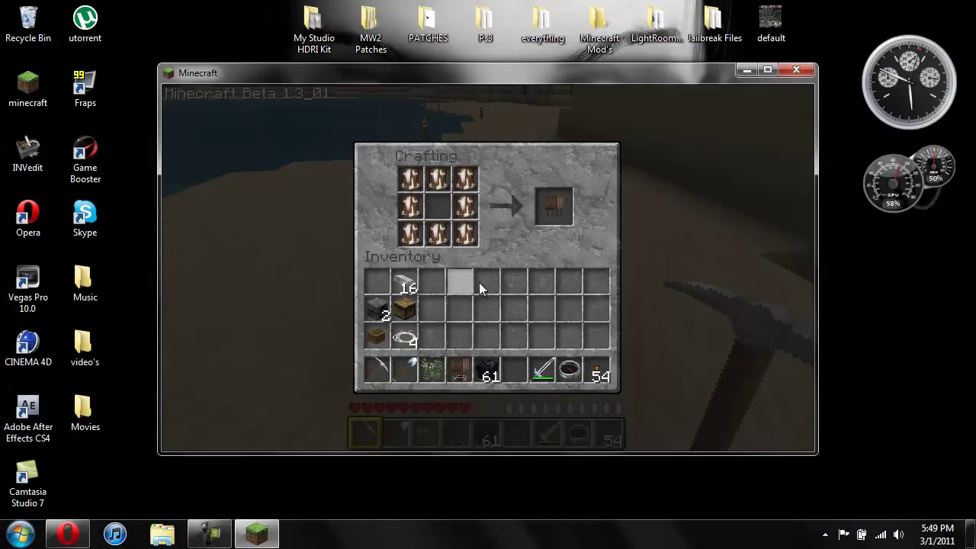
left_click(556, 206)
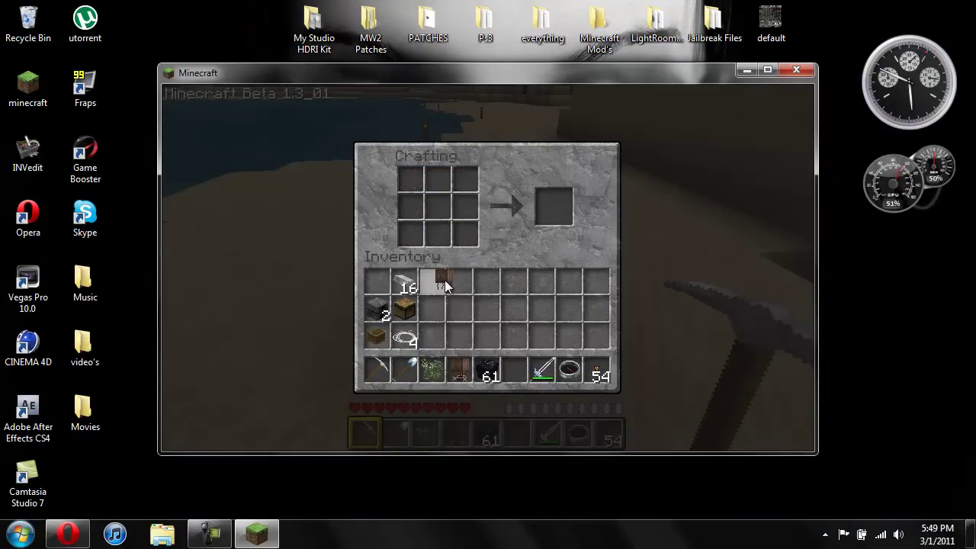
- Store the balloon in the inventory and craft a propeller engine from eight iron ingots surrounding a furnace
left_click(415, 284)
right_click(410, 242)
right_click(410, 207)
right_click(410, 181)
right_click(437, 180)
right_click(465, 186)
right_click(462, 204)
right_click(463, 228)
right_click(441, 233)
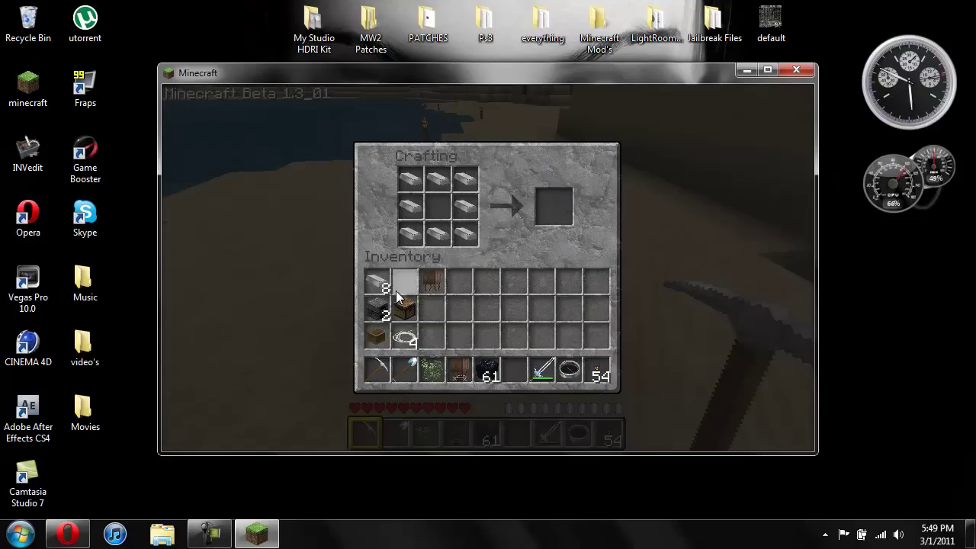
left_click(379, 284)
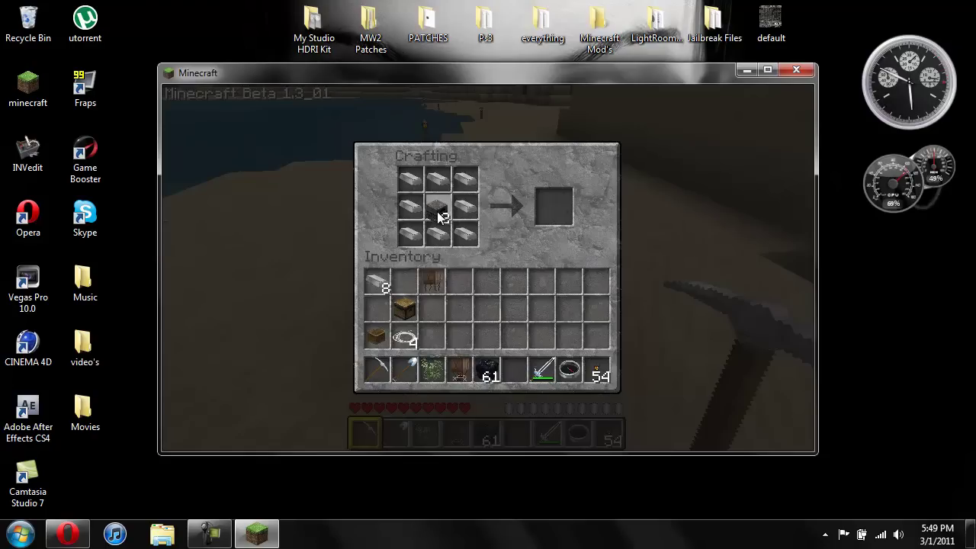
left_click(376, 307)
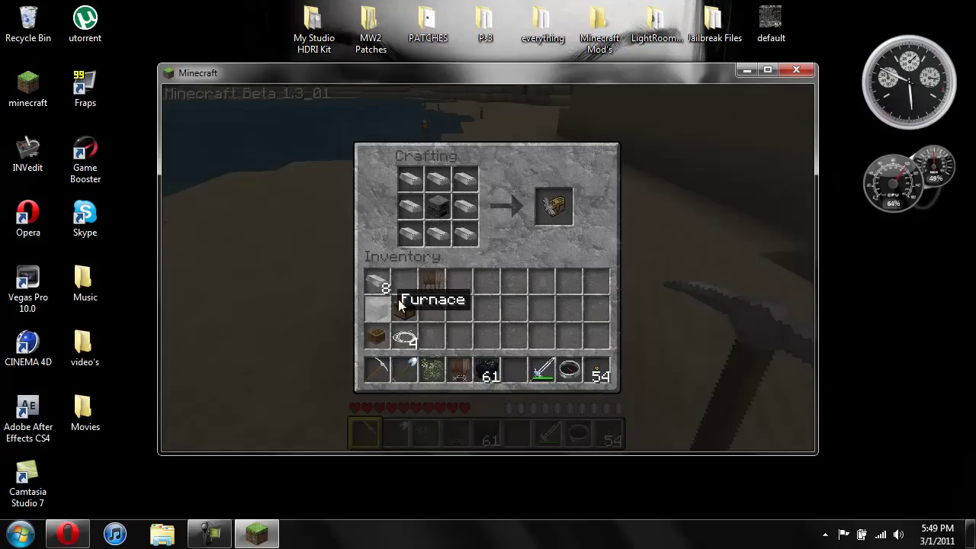
left_click(554, 209)
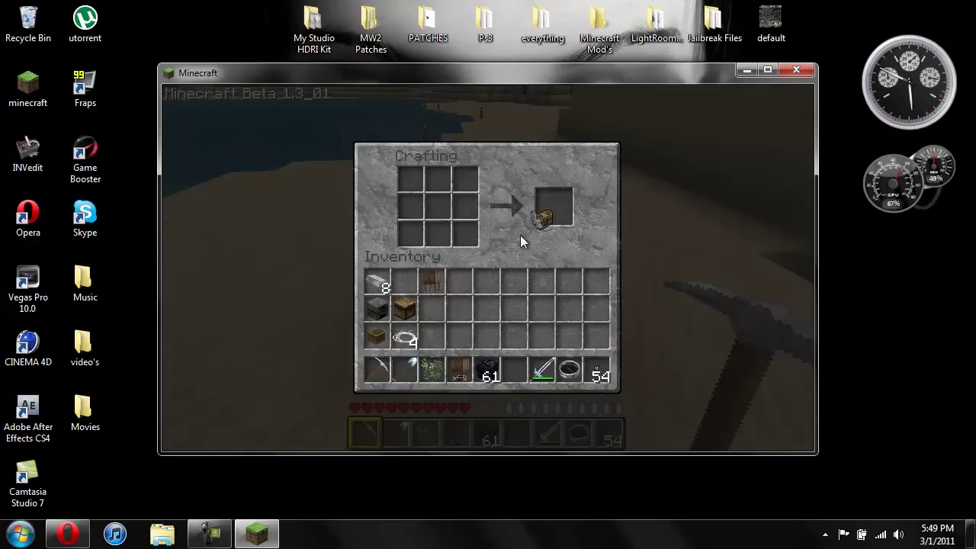
left_click(462, 282)
- Craft a second propeller engine from the remaining eight iron ingots and the last furnace, and stack it with the first
left_click(378, 282)
right_click(410, 233)
right_click(410, 208)
right_click(437, 182)
right_click(465, 182)
right_click(465, 234)
right_click(439, 233)
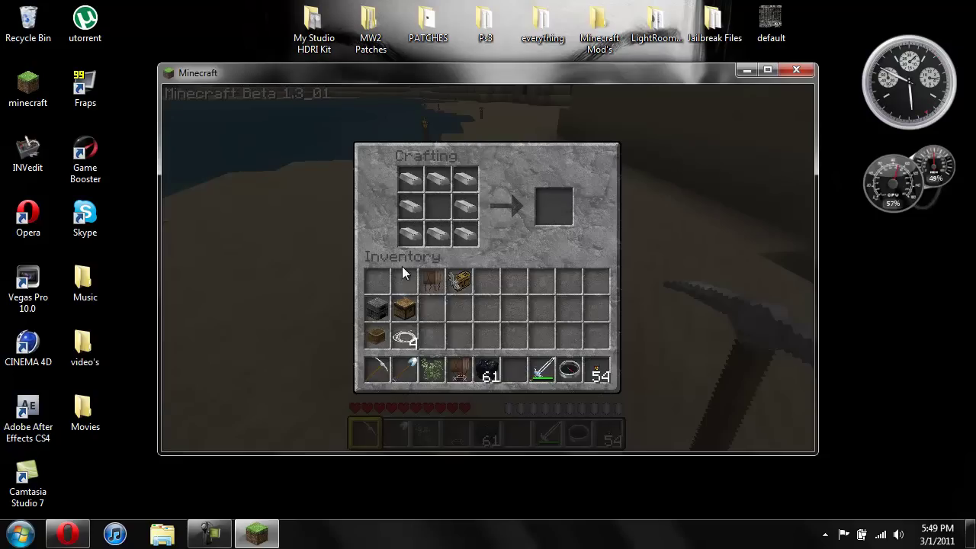
left_click(381, 303)
left_click(436, 206)
left_click(550, 213)
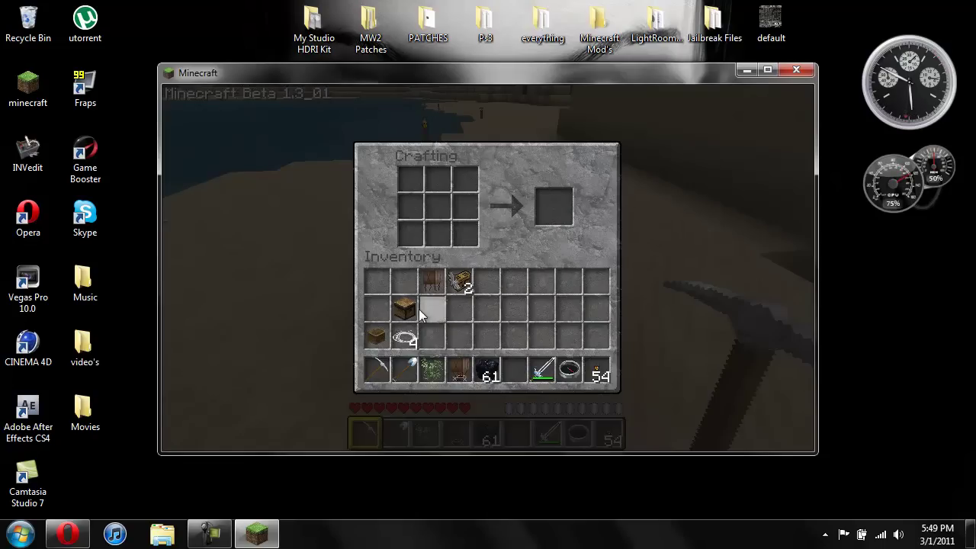
- Lay out the balloon in the grid's top-middle slot, a propeller engine on each side of the centre, and the boat in the bottom-middle slot
left_click(431, 282)
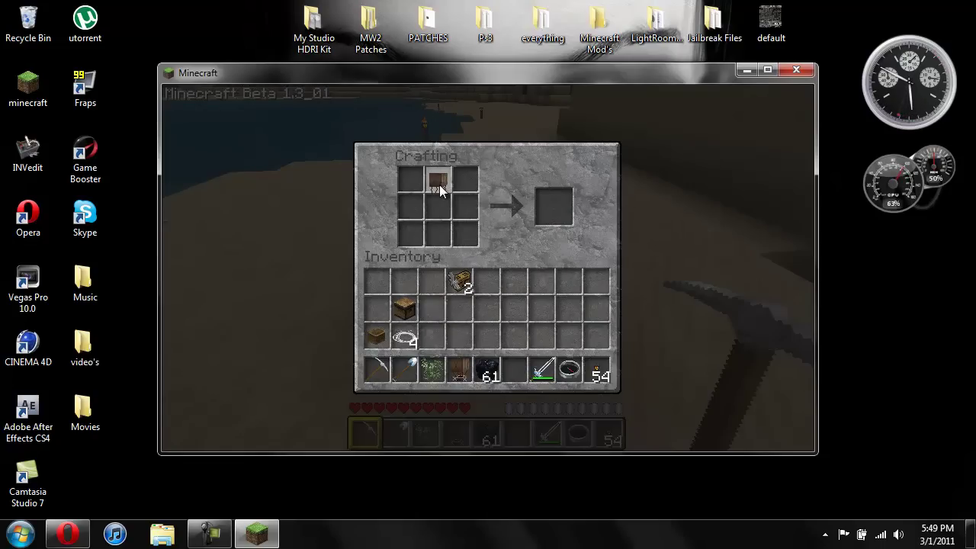
left_click(439, 183)
left_click(459, 282)
right_click(412, 210)
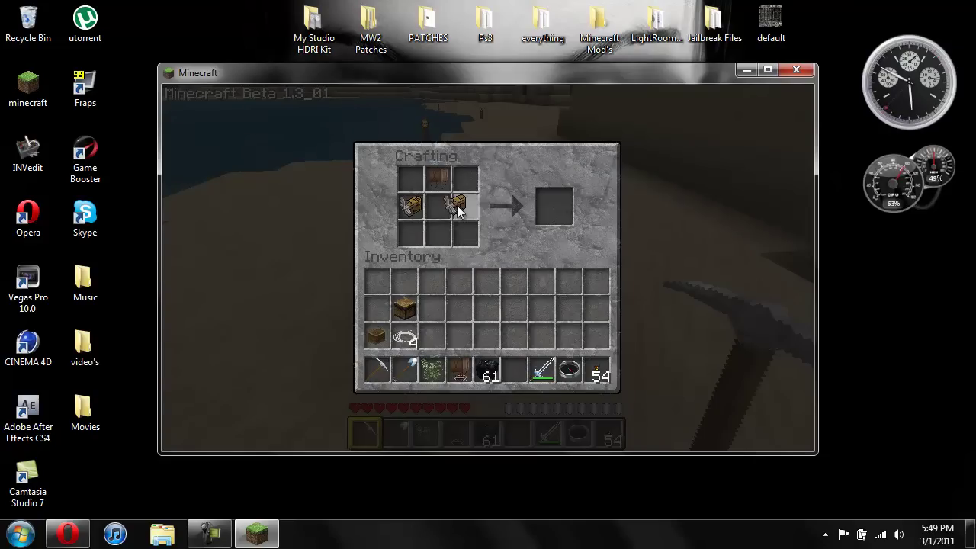
left_click(376, 335)
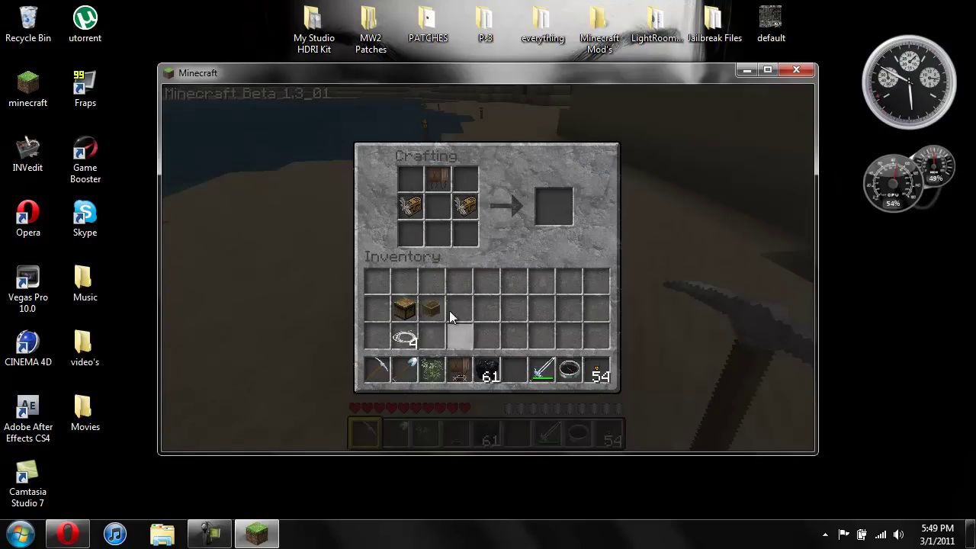
left_click(430, 308)
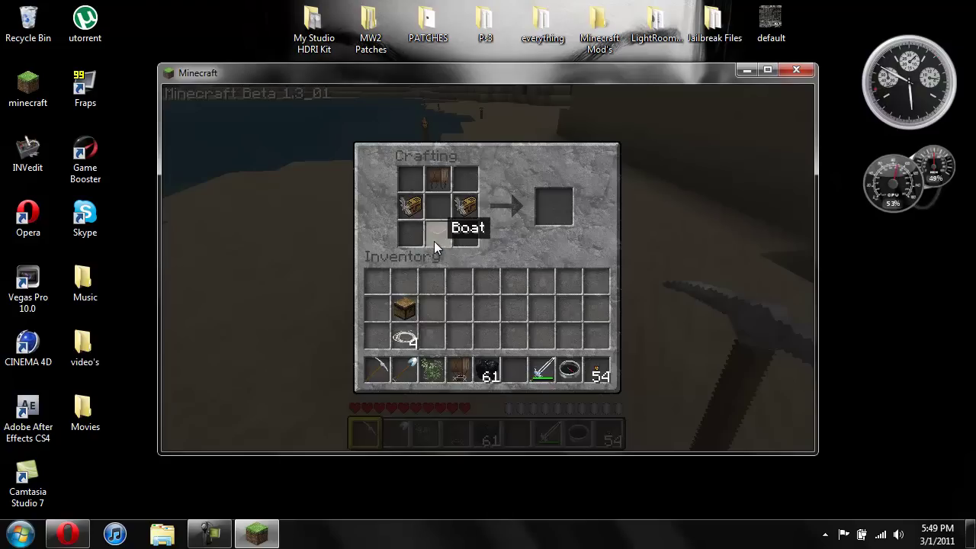
- Complete the airship recipe with the chest in the centre slot and one string in each of the four corners
left_click(403, 309)
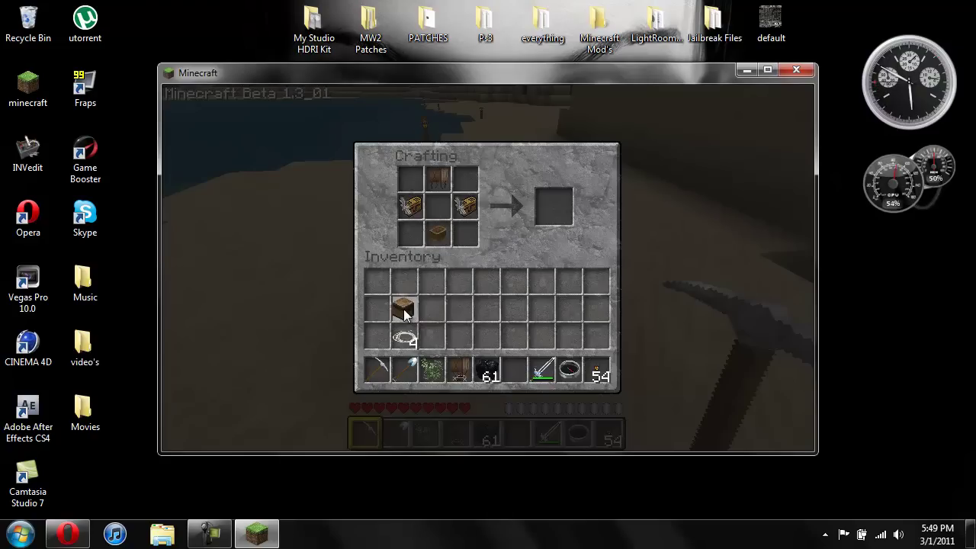
left_click(431, 269)
left_click(439, 212)
left_click(403, 338)
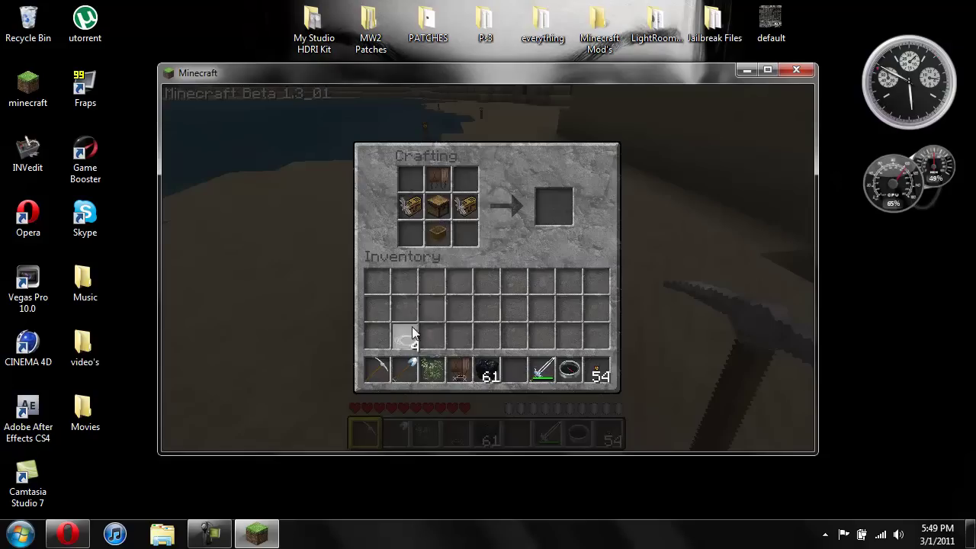
right_click(462, 238)
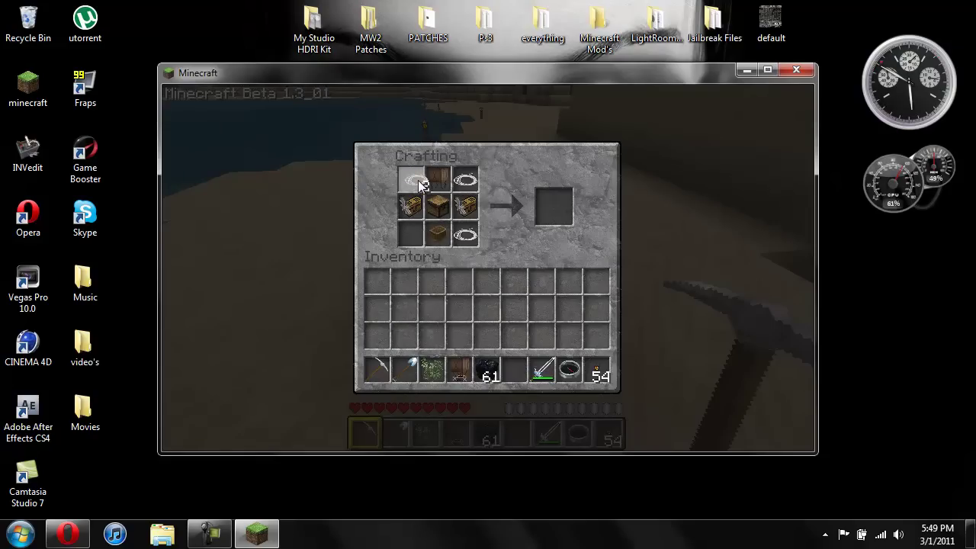
right_click(418, 180)
right_click(412, 232)
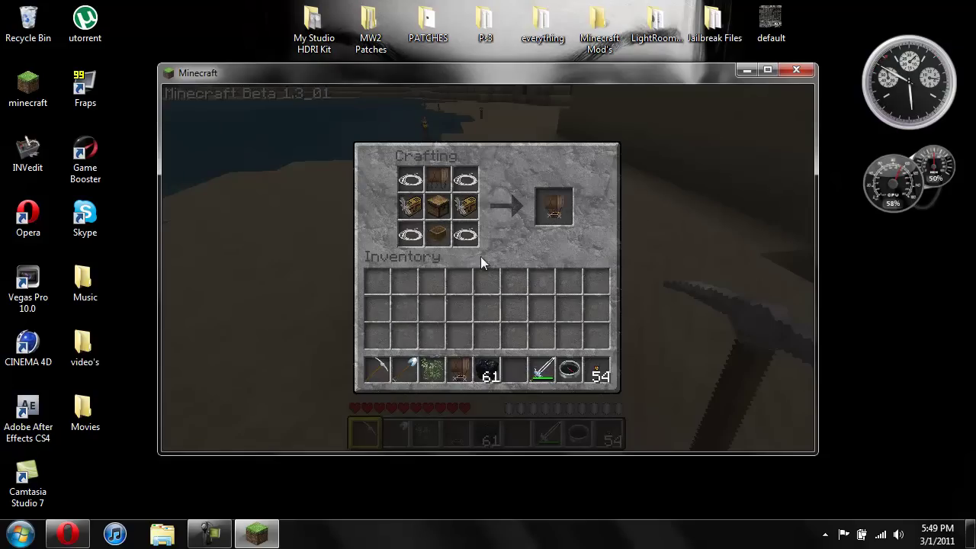
- Take the crafted airship into the empty hotbar slot and place it on the beach beside the water
left_click(556, 221)
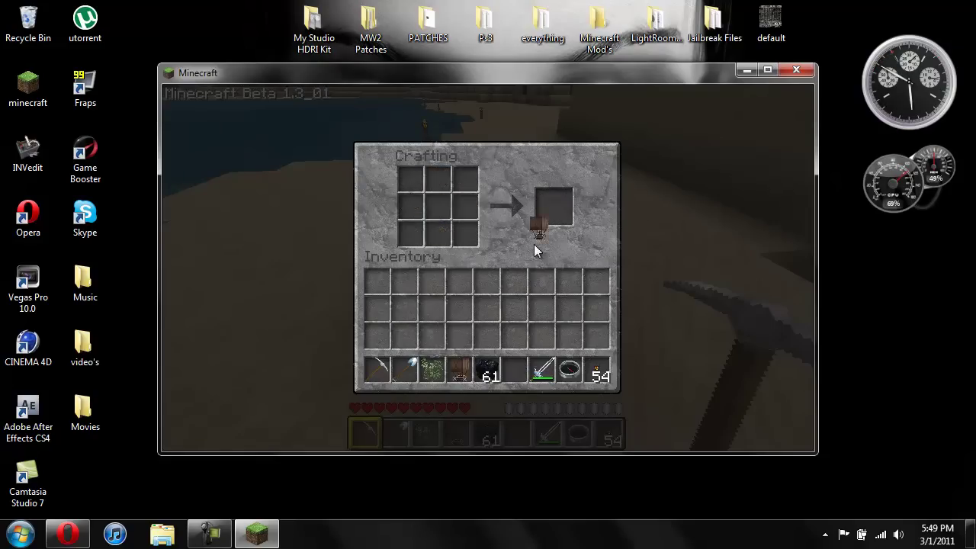
left_click(513, 365)
key("e")
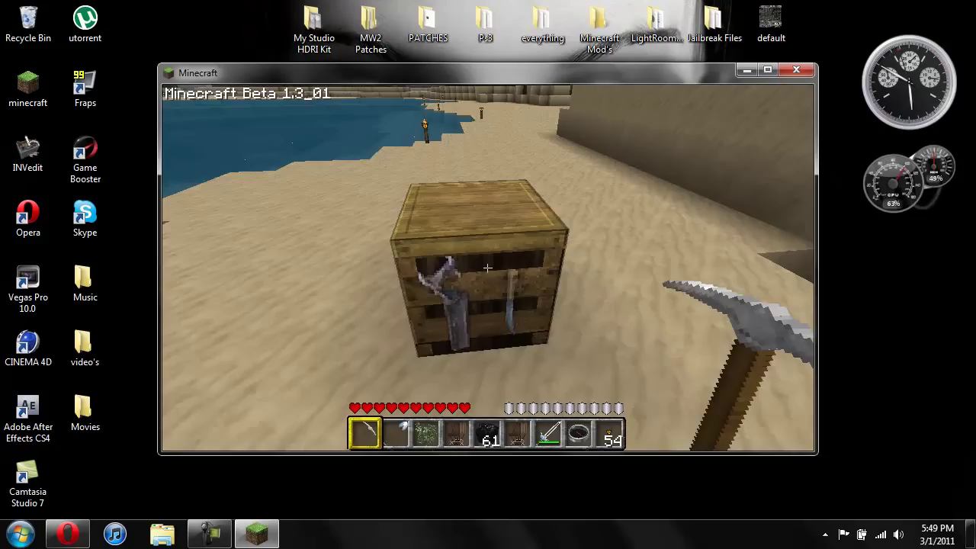
scroll(487, 268, "down", 3)
scroll(488, 267, "down", 2)
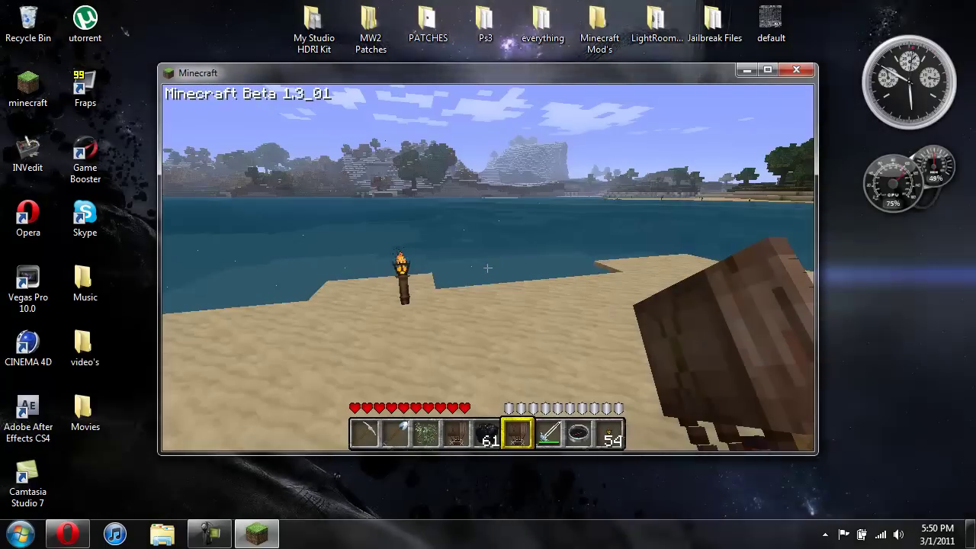
right_click(488, 268)
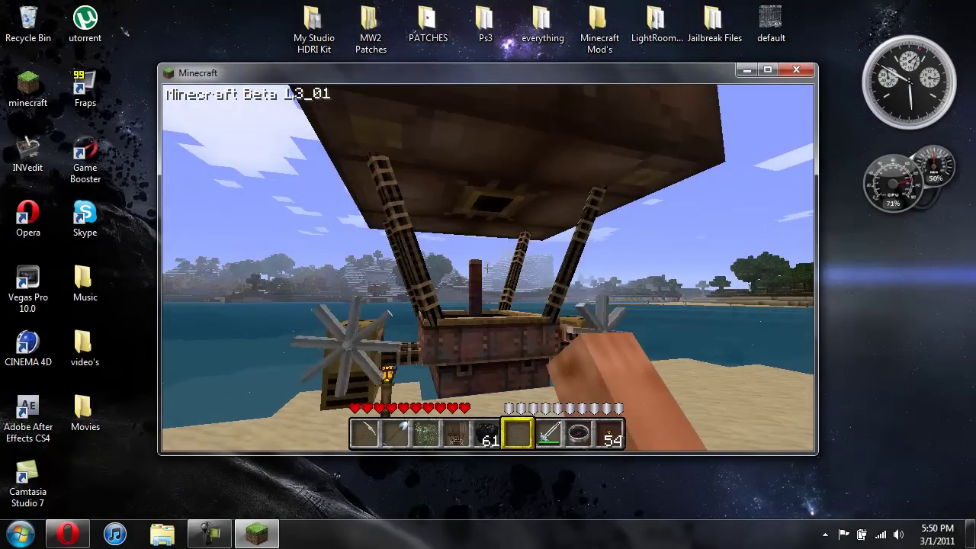
- Save and quit the world to the title screen and close Minecraft
key("Escape")
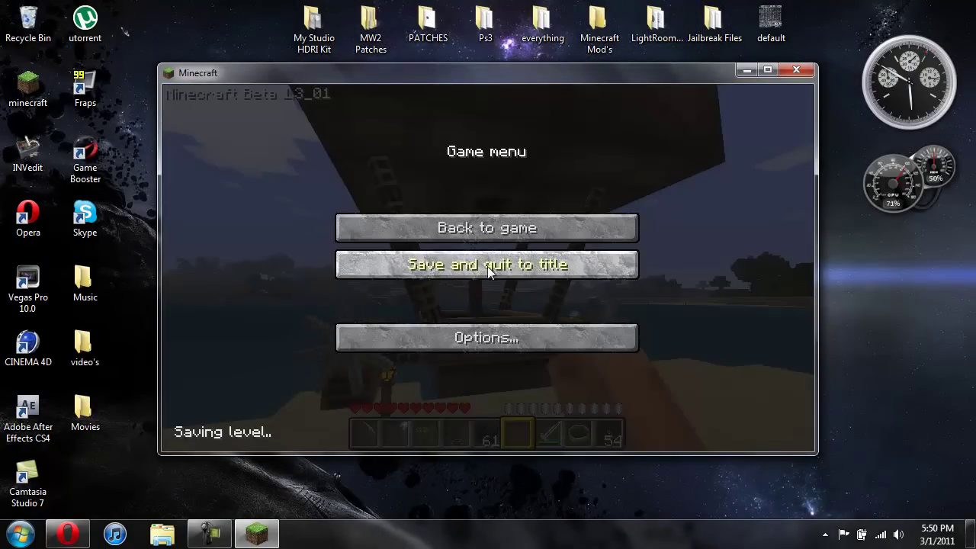
left_click(491, 263)
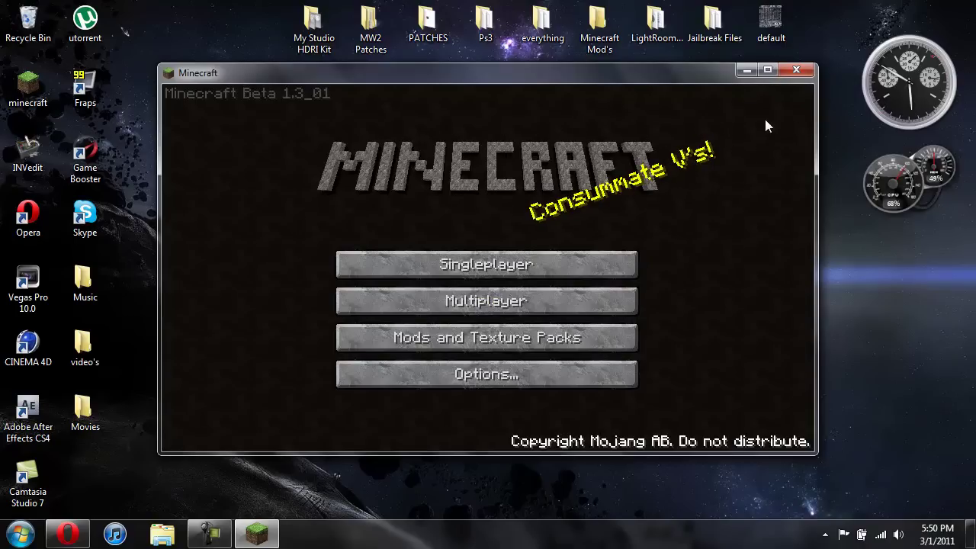
left_click(792, 70)
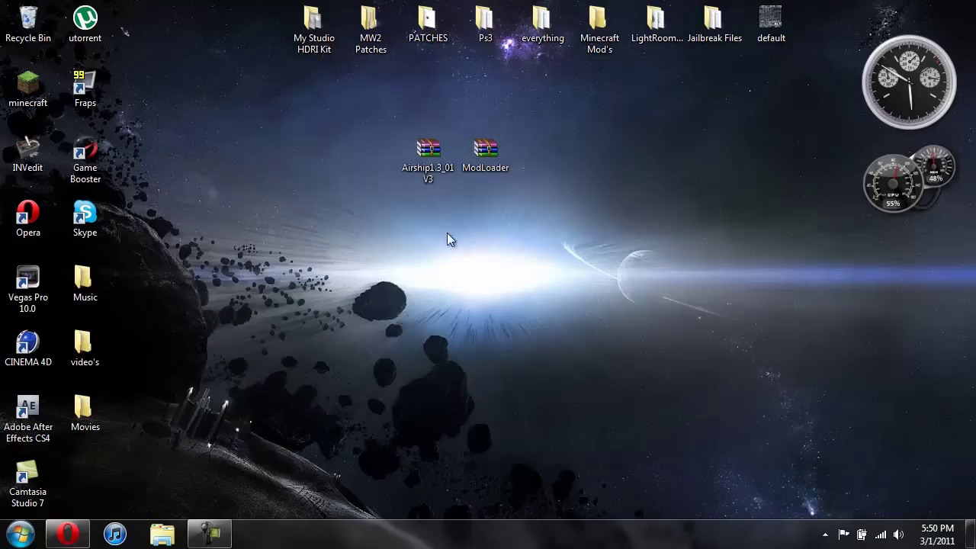
- Shift the Airship1.3_01 V3 and ModLoader archives to new spots on the desktop
left_click_drag(421, 161, 595, 152)
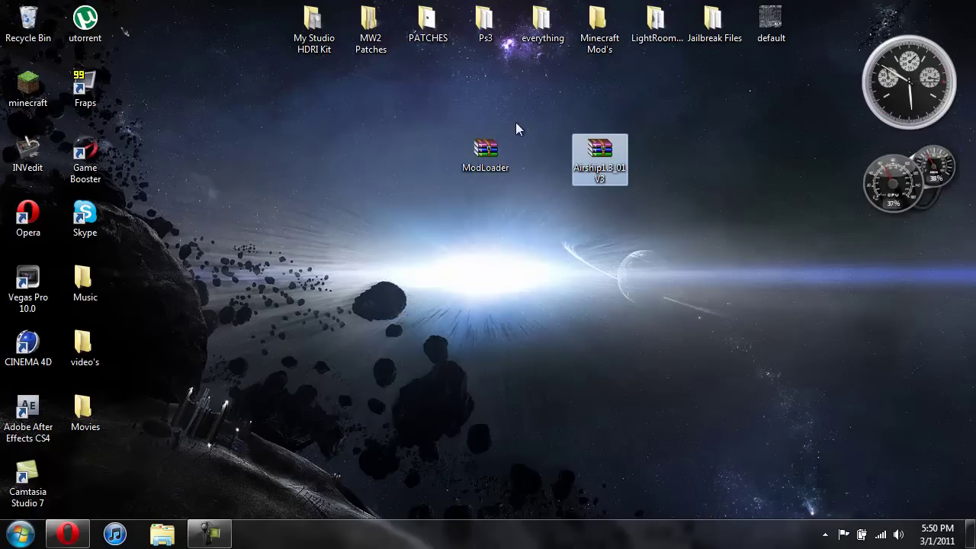
left_click_drag(485, 157, 539, 171)
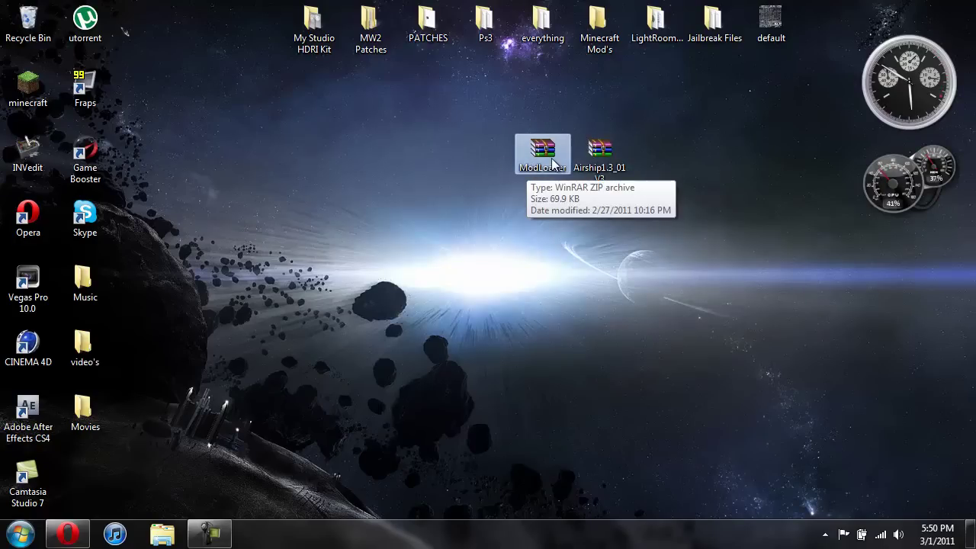
- Switch to Opera, locate the Download v4 link for ModLoader Beta 1.3_01v4 in Risugami's forum thread, and close the browser
left_click(68, 533)
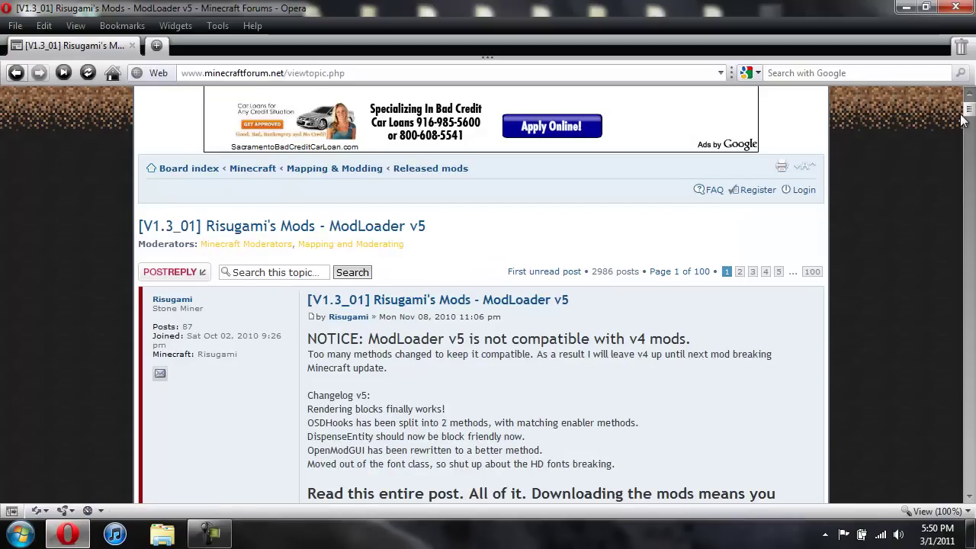
left_click_drag(966, 112, 968, 151)
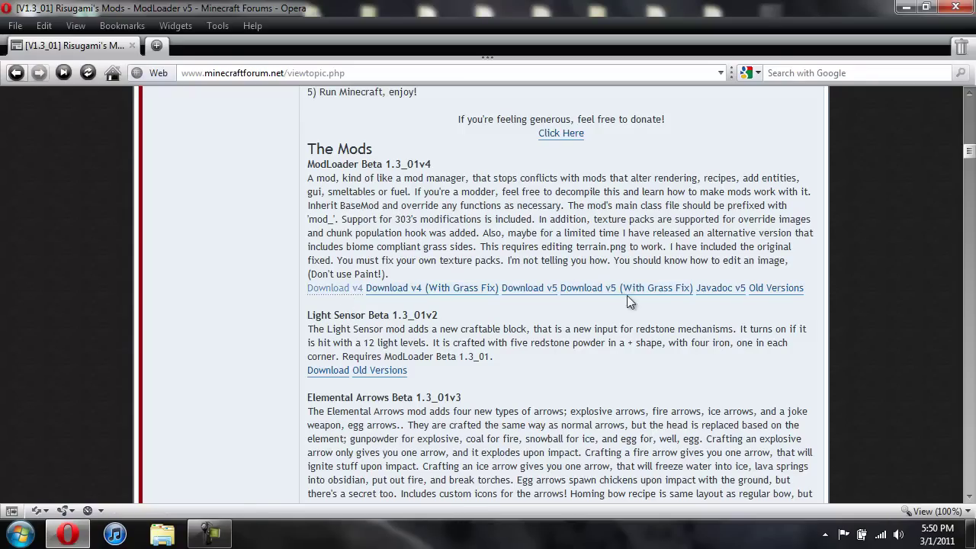
left_click(336, 289)
left_click(954, 7)
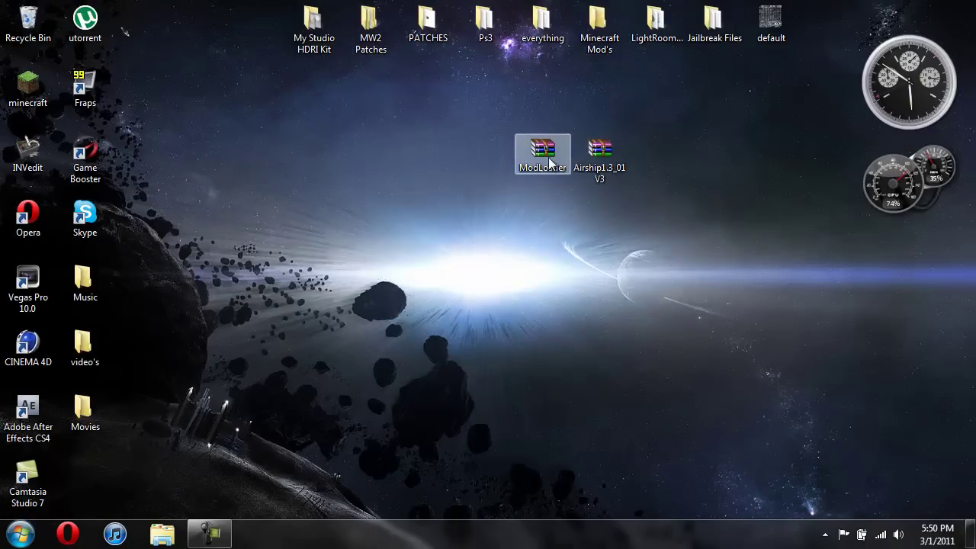
- Place the ModLoader and Airship1.3_01 V3 archives side by side on the desktop and open the Windows Run dialog
left_click_drag(528, 160, 413, 160)
left_click_drag(614, 157, 499, 157)
left_click(20, 533)
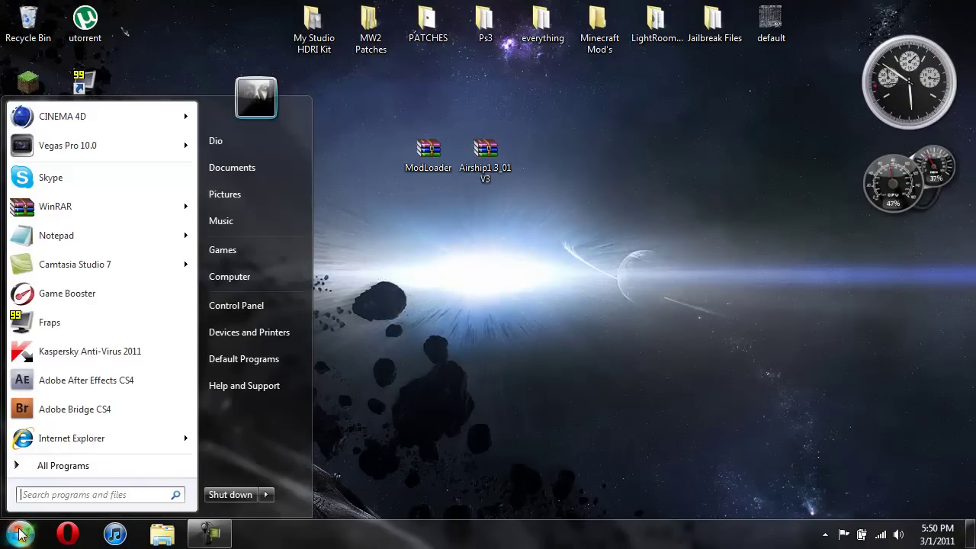
left_click(79, 493)
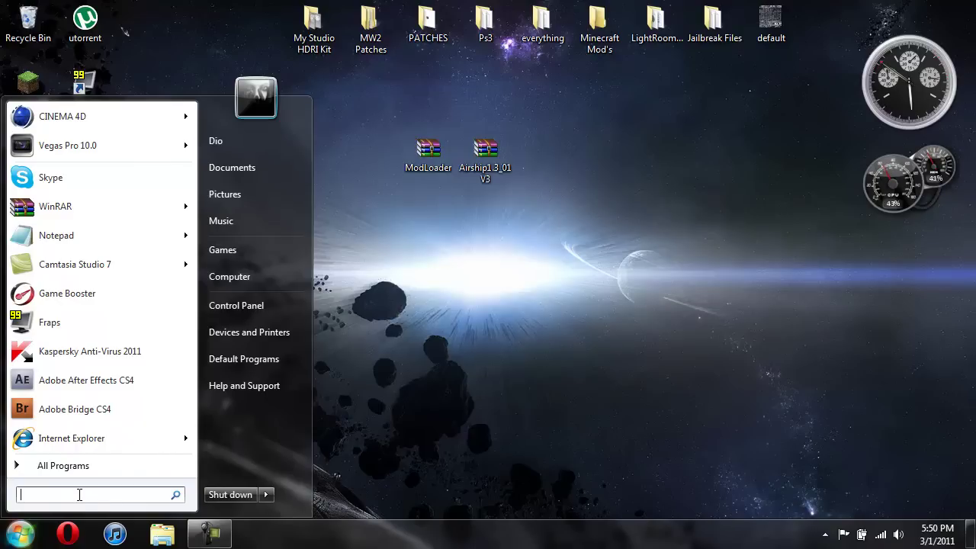
type("run")
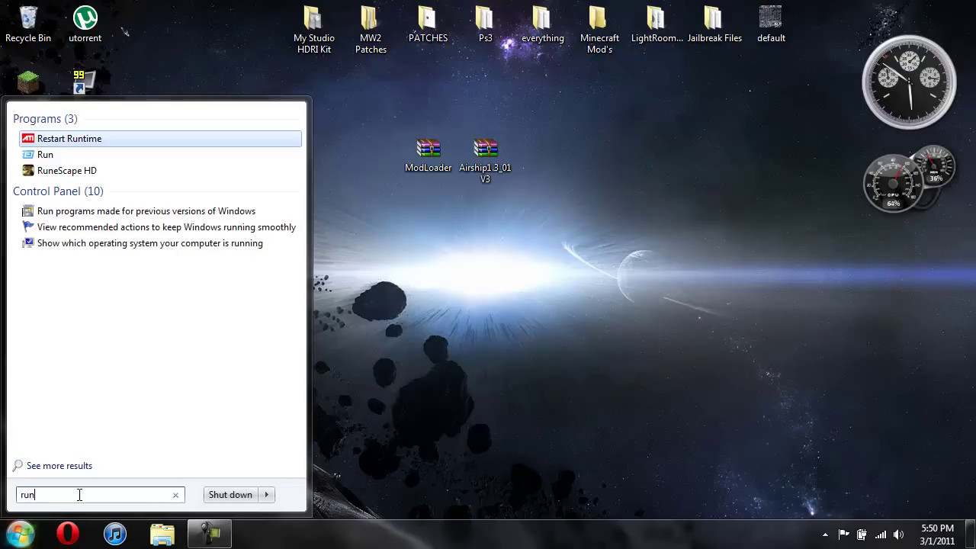
left_click(47, 156)
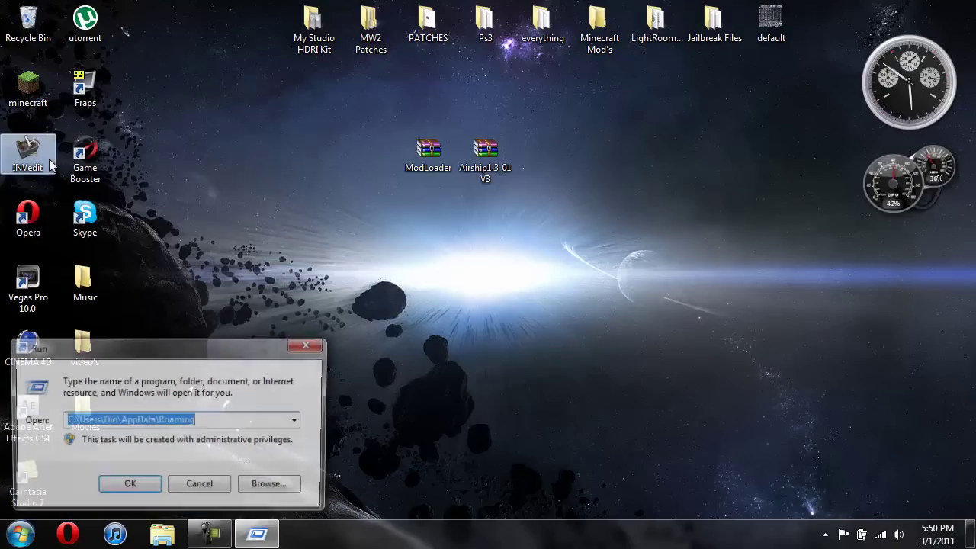
- Run %appdata% and open the bin folder inside .minecraft
left_click_drag(173, 353, 421, 272)
key("BackSpace")
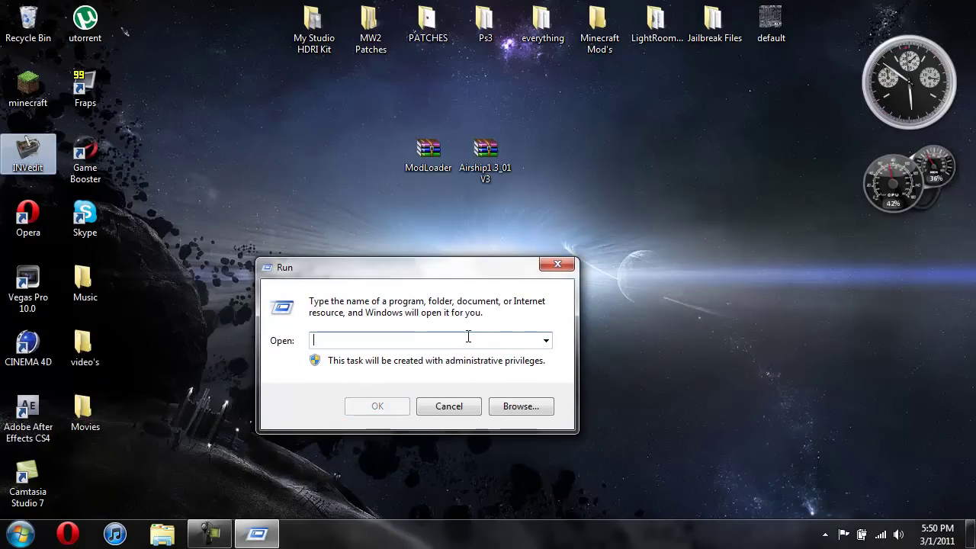
type("%")
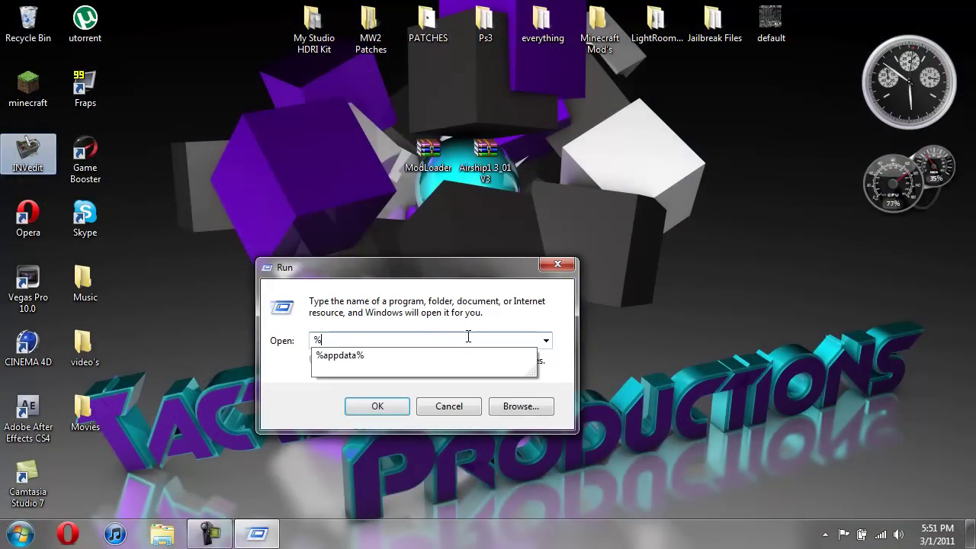
type("appdata%")
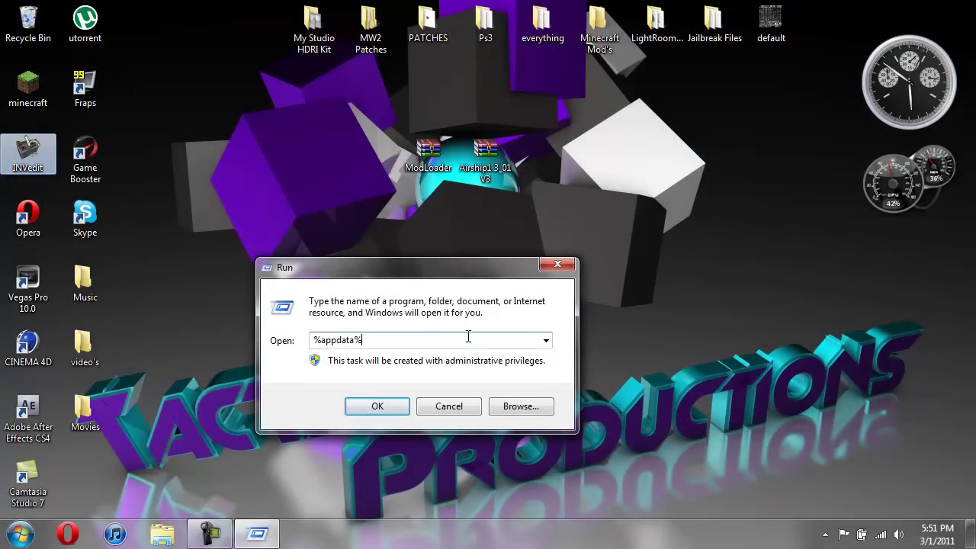
left_click(390, 403)
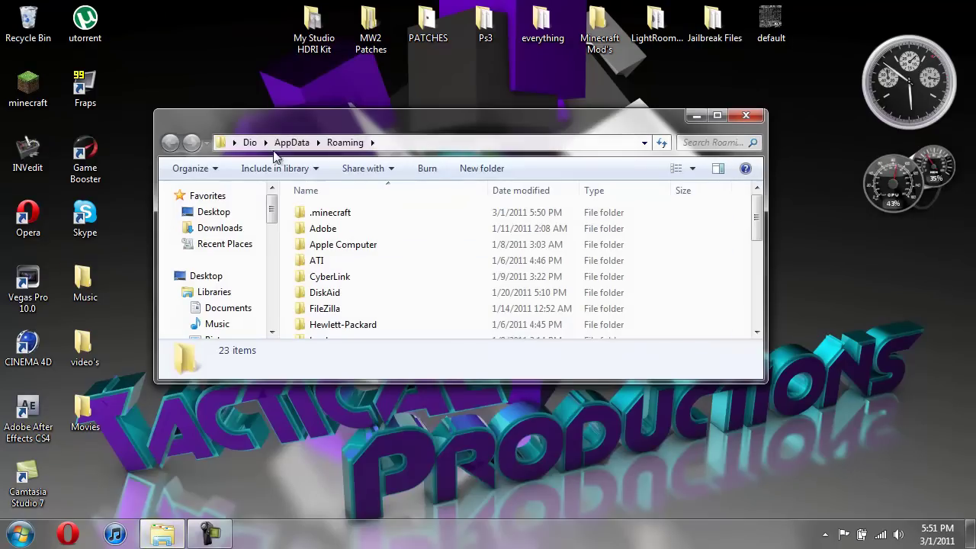
double_click(343, 212)
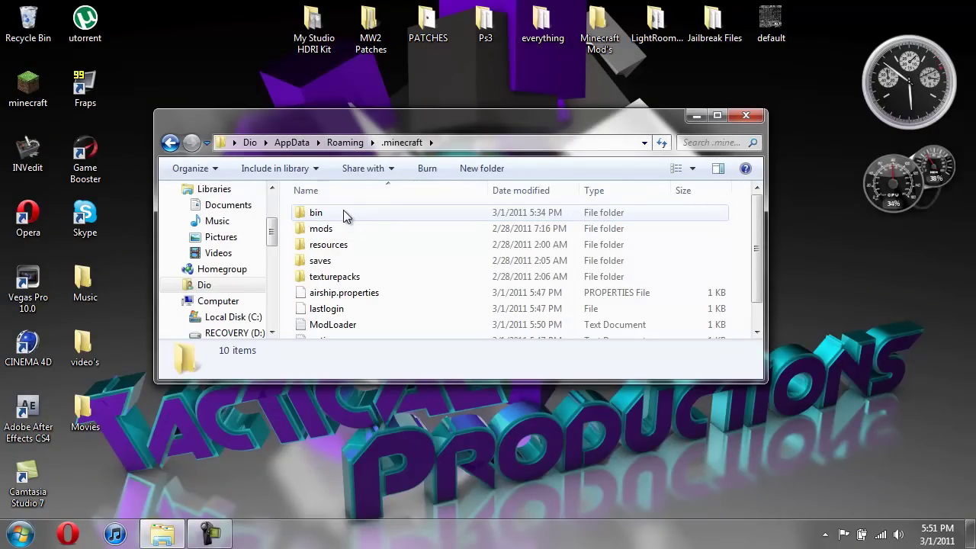
double_click(343, 212)
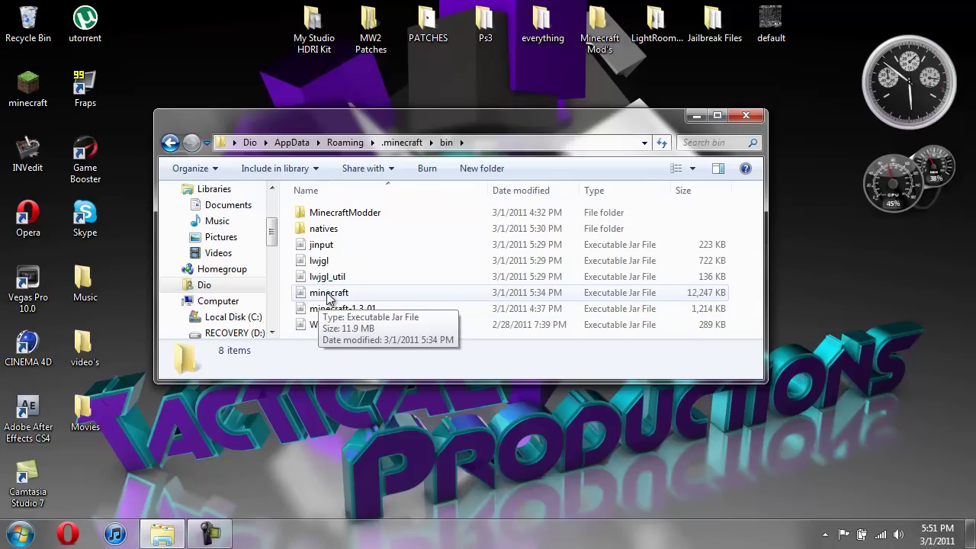
- Open the minecraft jar with WinRAR, close the bin folder window, and move the archive window aside on the desktop
left_click(328, 296)
right_click(328, 295)
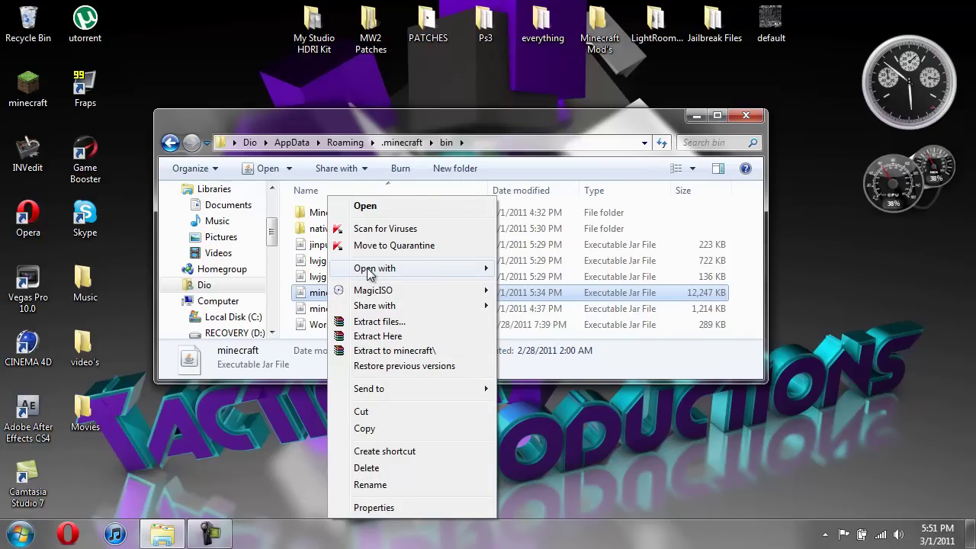
mouse_move(435, 270)
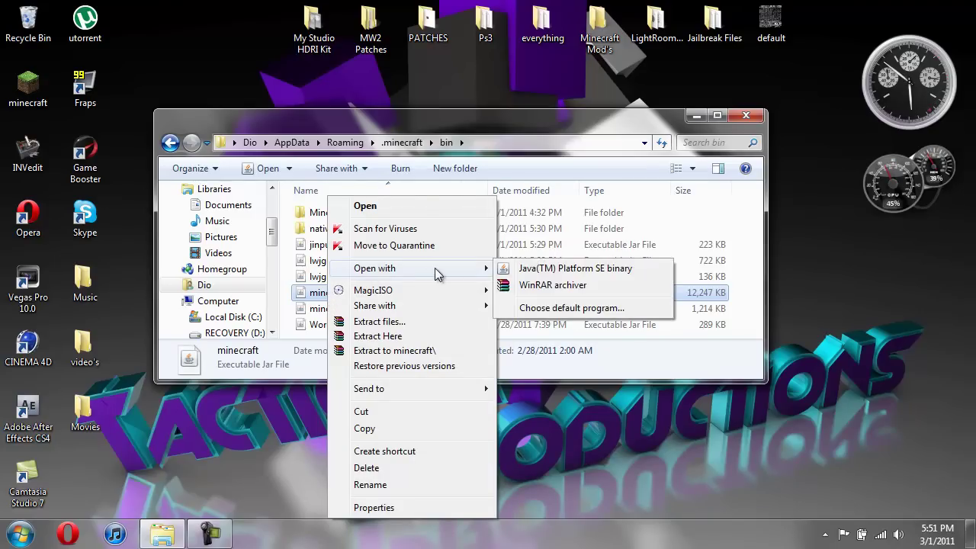
left_click(553, 286)
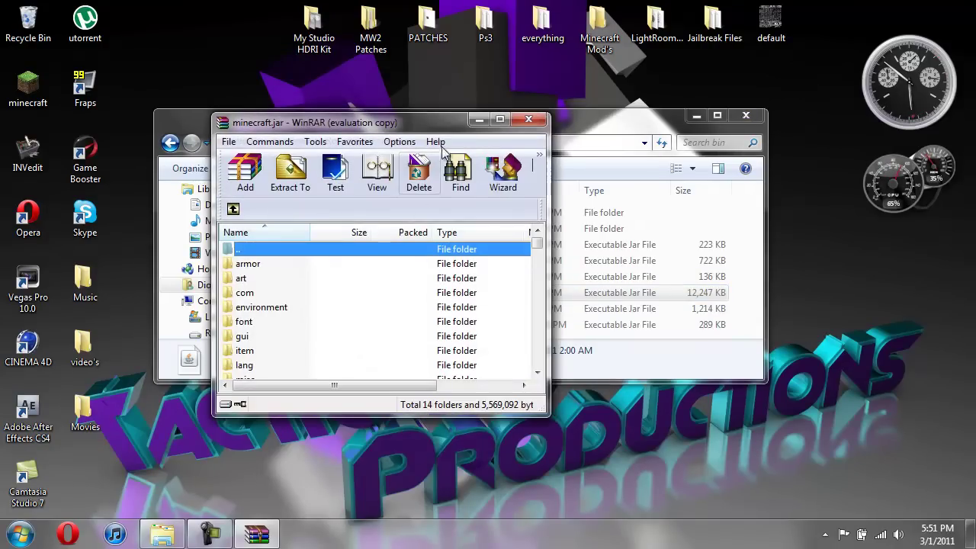
left_click(760, 115)
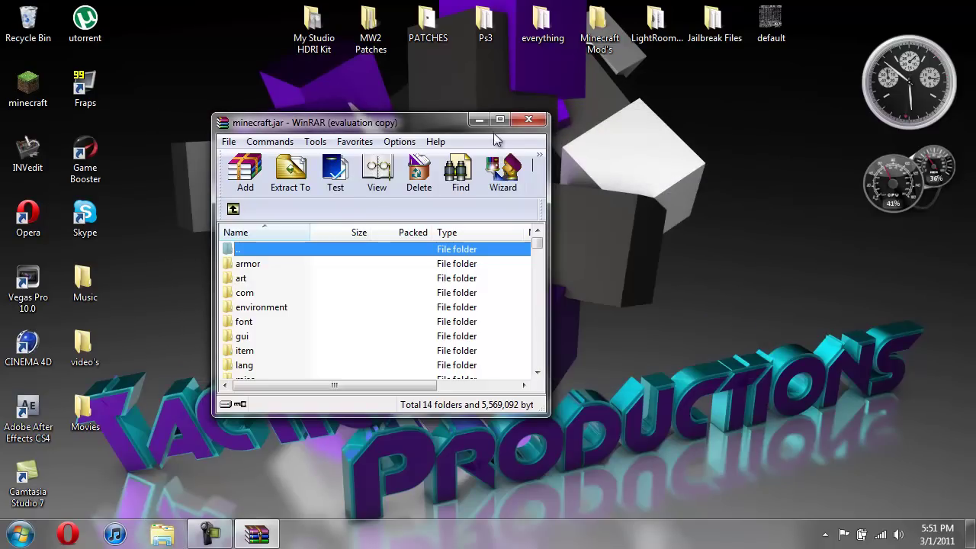
left_click_drag(448, 118, 389, 96)
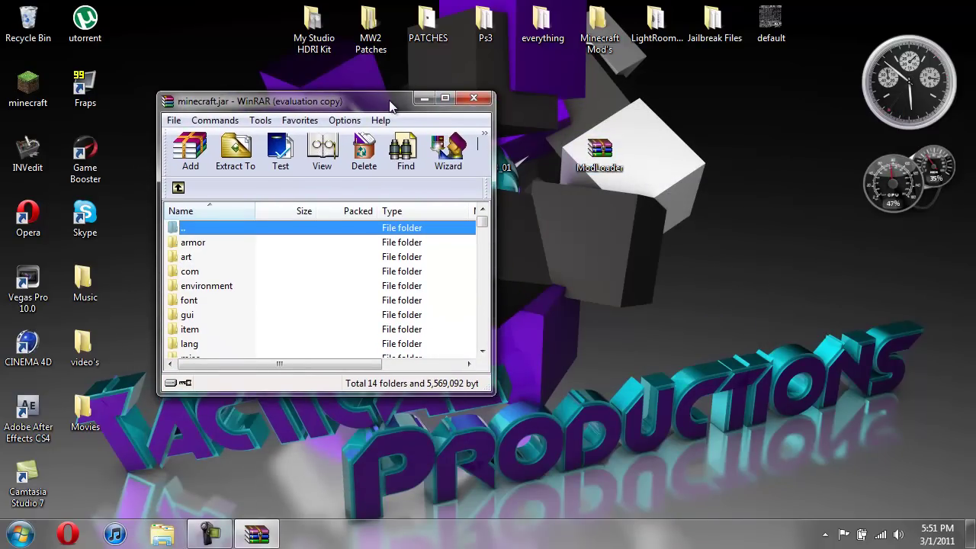
- Open the ModLoader archive from the desktop and arrange it side by side with the minecraft.jar archive window
double_click(596, 156)
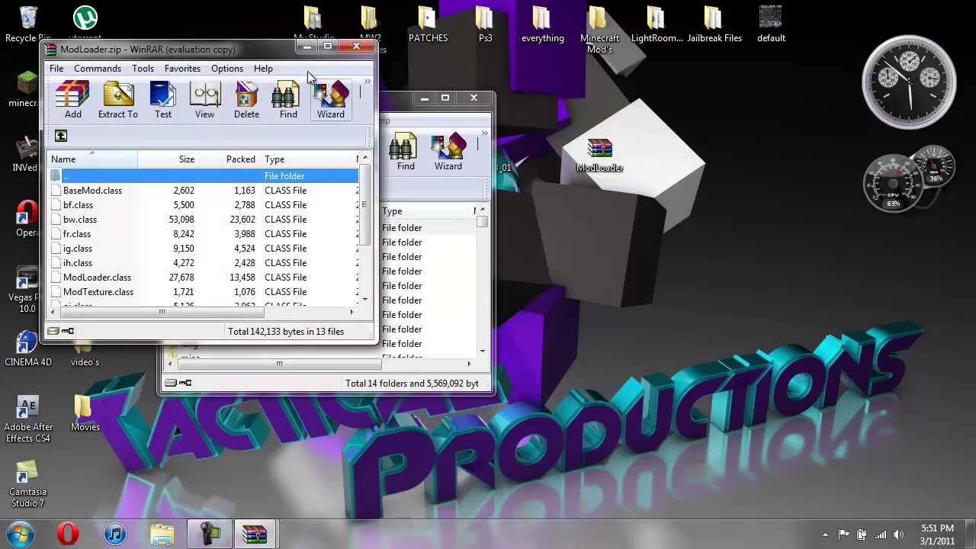
left_click_drag(296, 50, 971, 122)
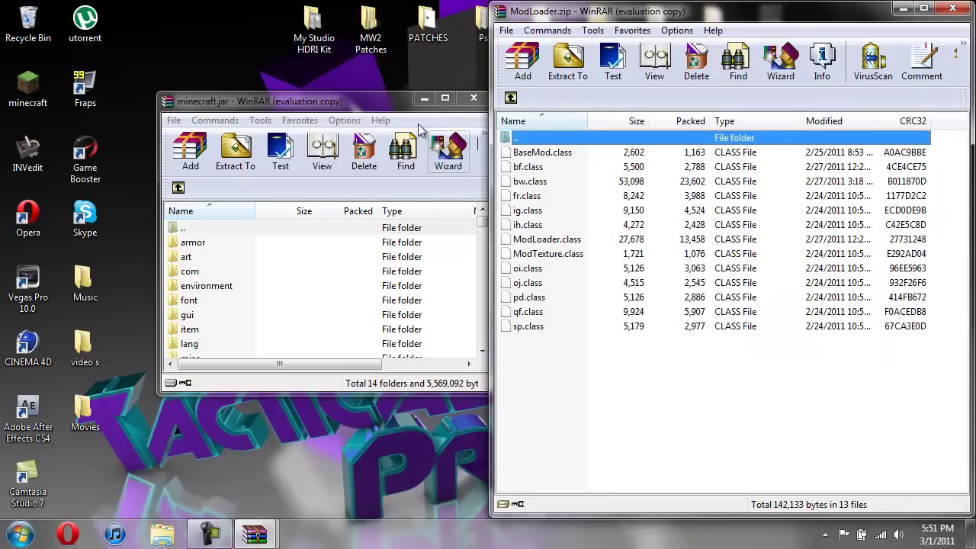
left_click_drag(385, 101, 3, 101)
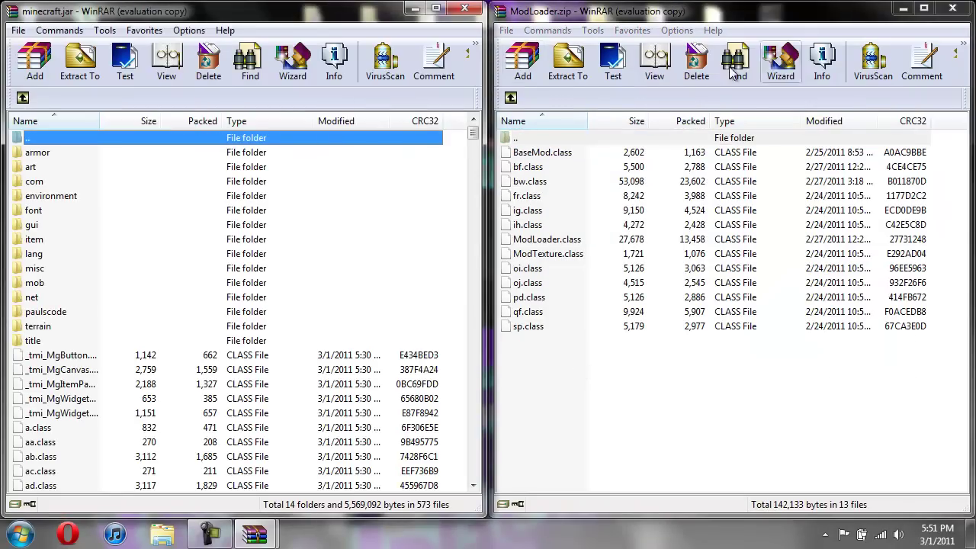
- Add all the ModLoader.zip class files to the root of minecraft.jar and close the ModLoader archive
left_click_drag(611, 383, 609, 151)
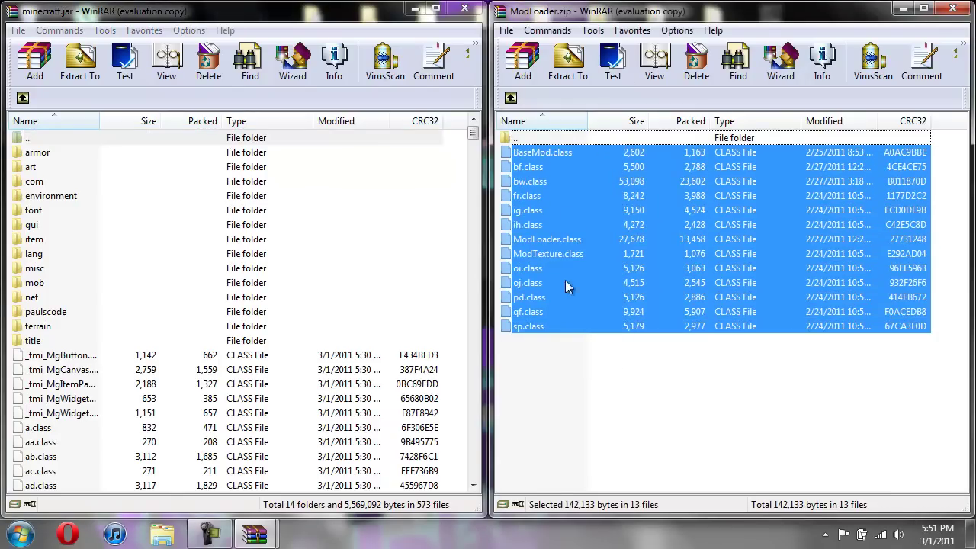
left_click_drag(612, 206, 252, 363)
left_click(249, 388)
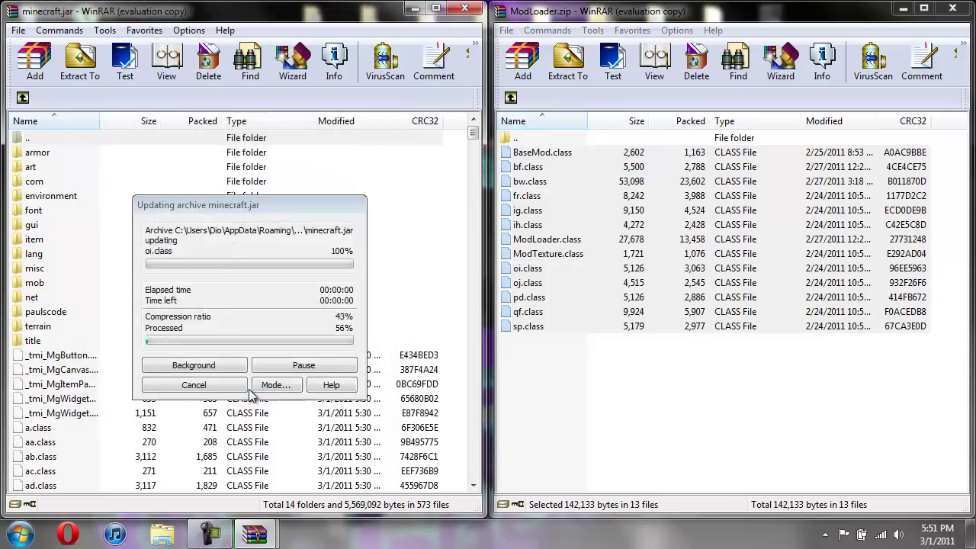
left_click(940, 10)
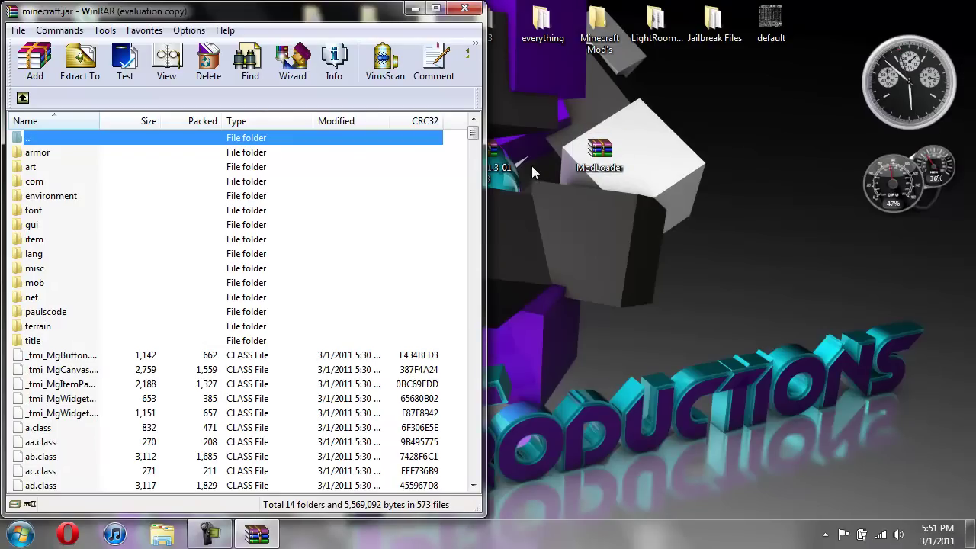
- Open the Airship1.3_01 V3 archive beside the minecraft.jar window and enter its main mod folder
left_click_drag(507, 169, 596, 214)
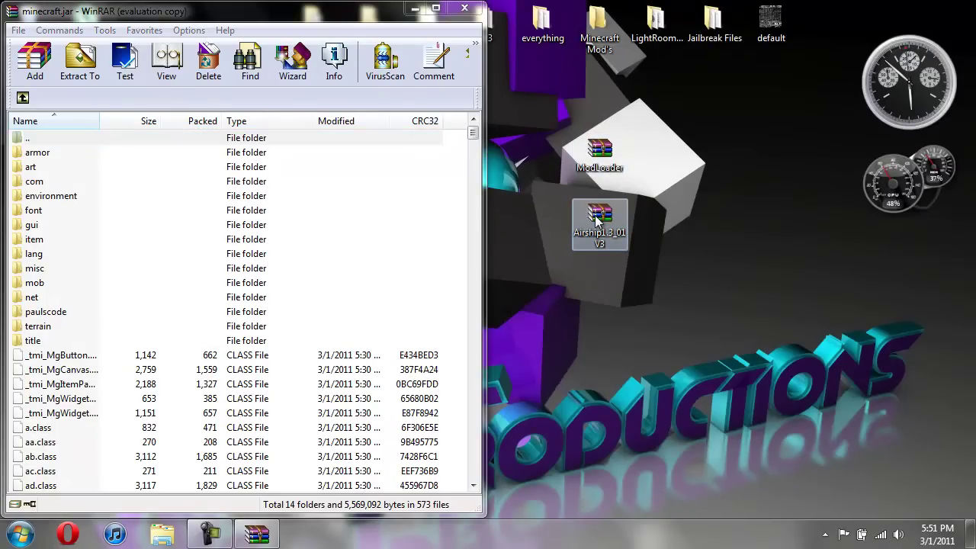
double_click(595, 215)
left_click_drag(229, 68, 974, 158)
double_click(594, 155)
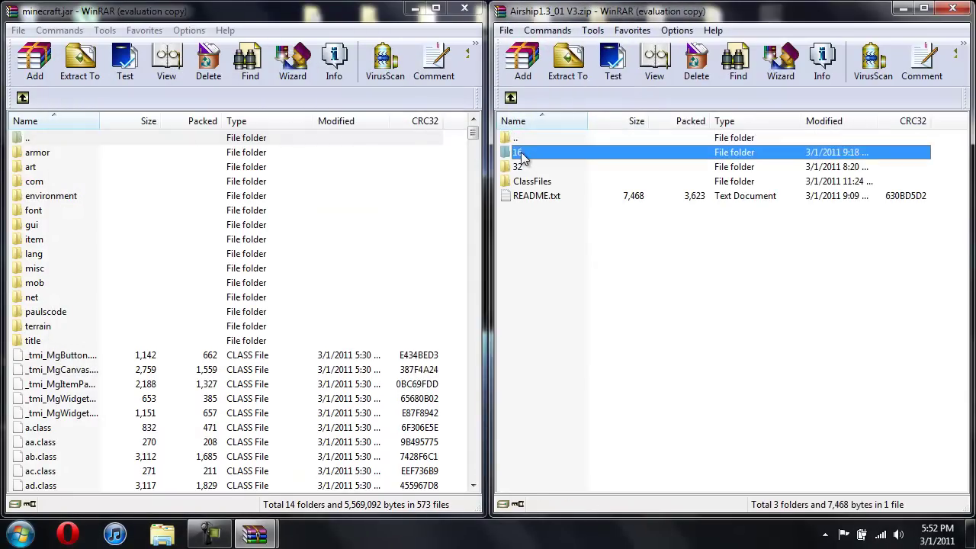
- Add all five PNG images from the Airship archive's 16/gui folder to the gui folder of minecraft.jar
double_click(518, 152)
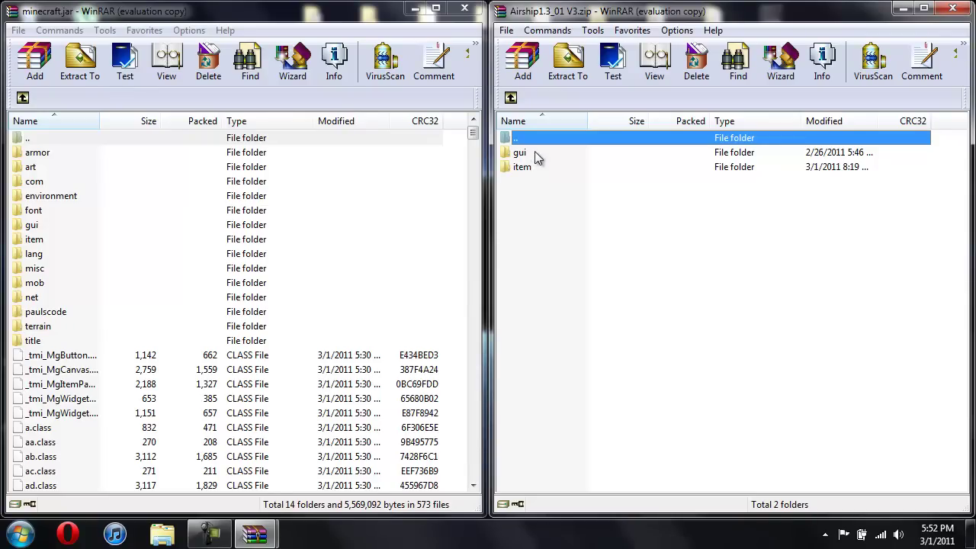
double_click(520, 153)
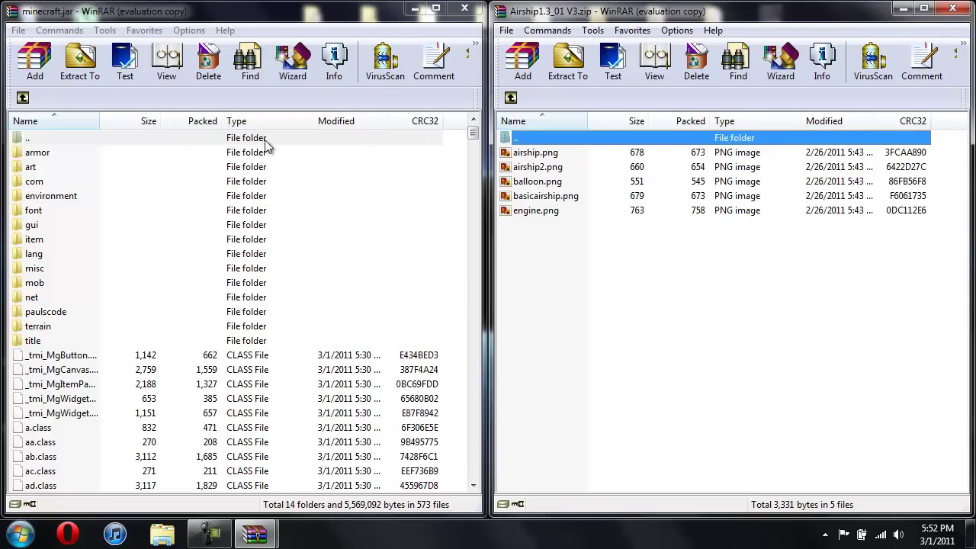
double_click(31, 227)
left_click_drag(546, 259, 139, 433)
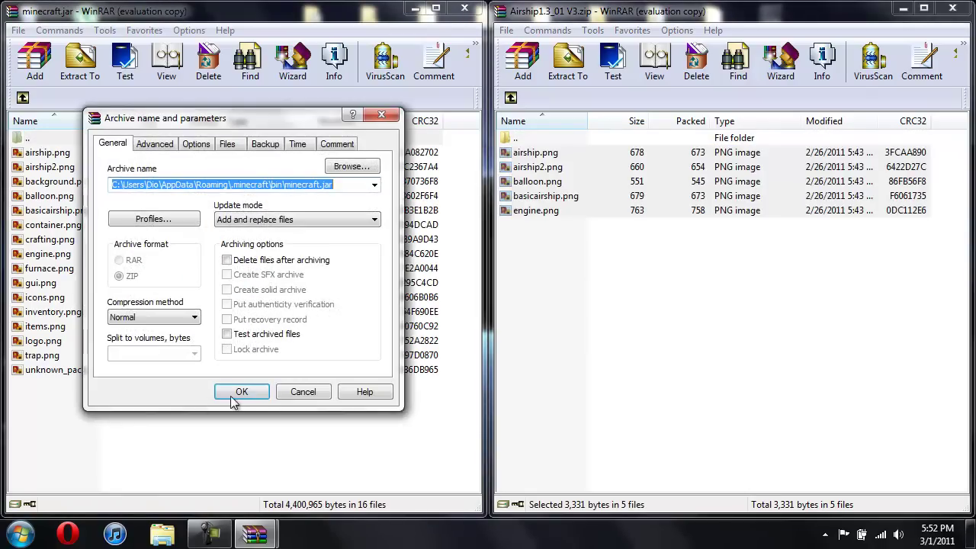
left_click(235, 397)
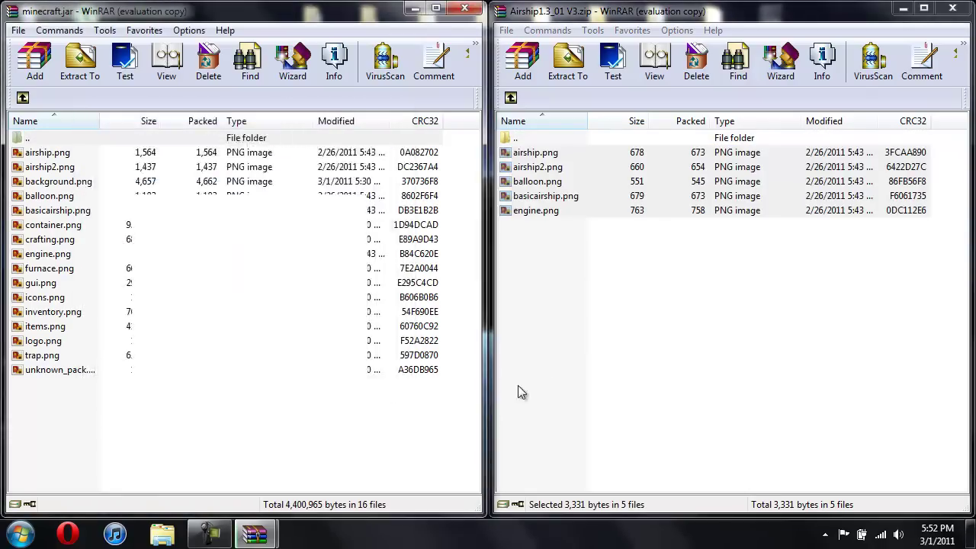
- Add airship.png and balloon.png from the Airship archive's 16/item folder to the item folder of minecraft.jar
left_click(511, 97)
left_click(22, 98)
double_click(524, 167)
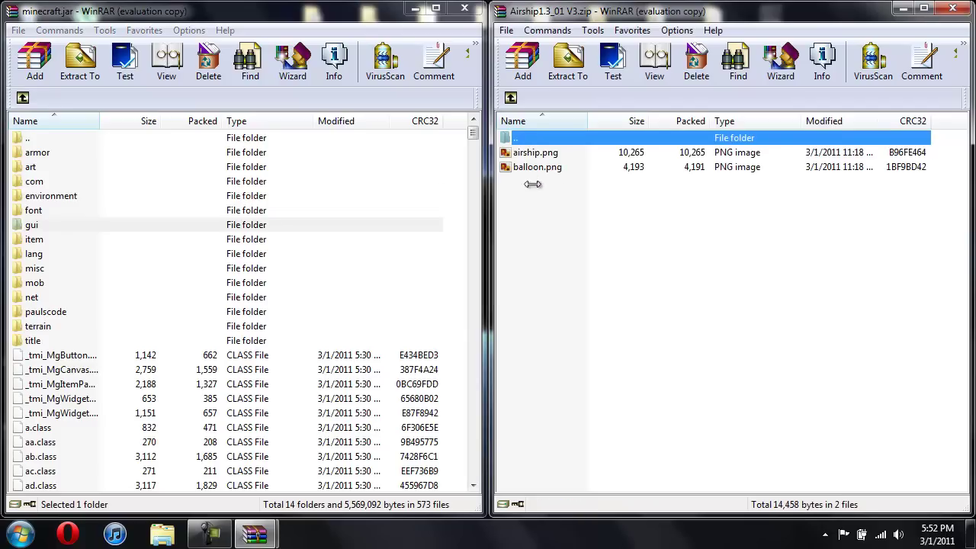
double_click(32, 244)
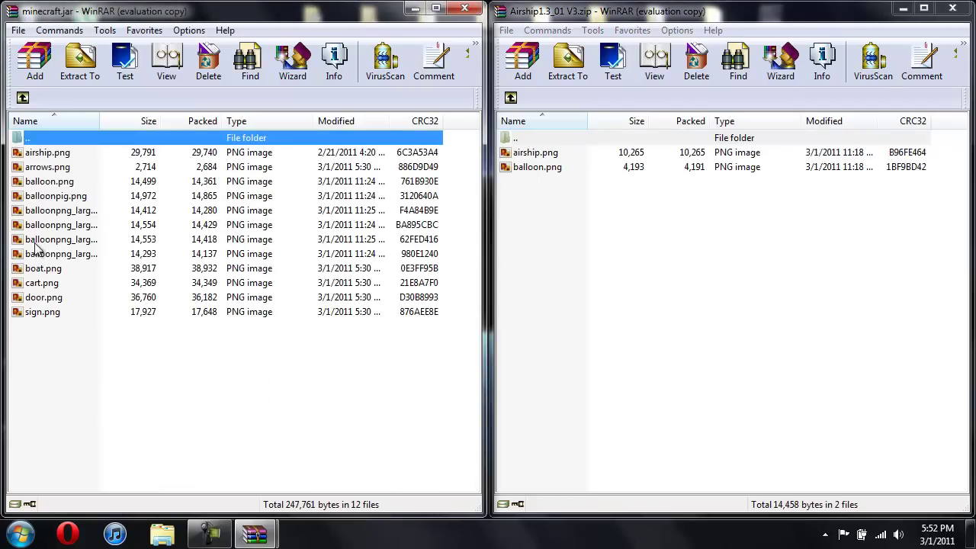
left_click_drag(546, 275, 168, 390)
left_click(234, 394)
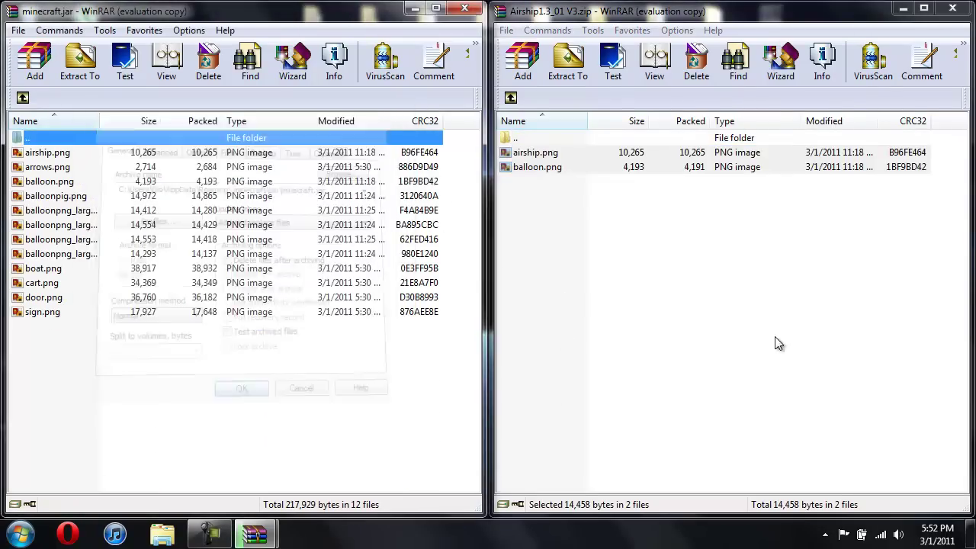
- Add all the PNG images from the Airship archive's 32/gui folder to the gui folder of minecraft.jar, replacing existing files
left_click(510, 97)
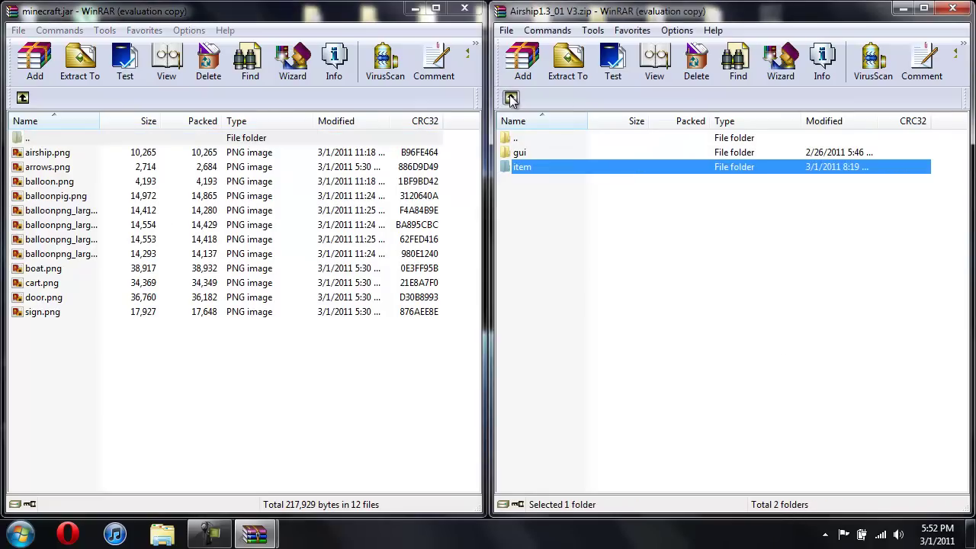
left_click(510, 97)
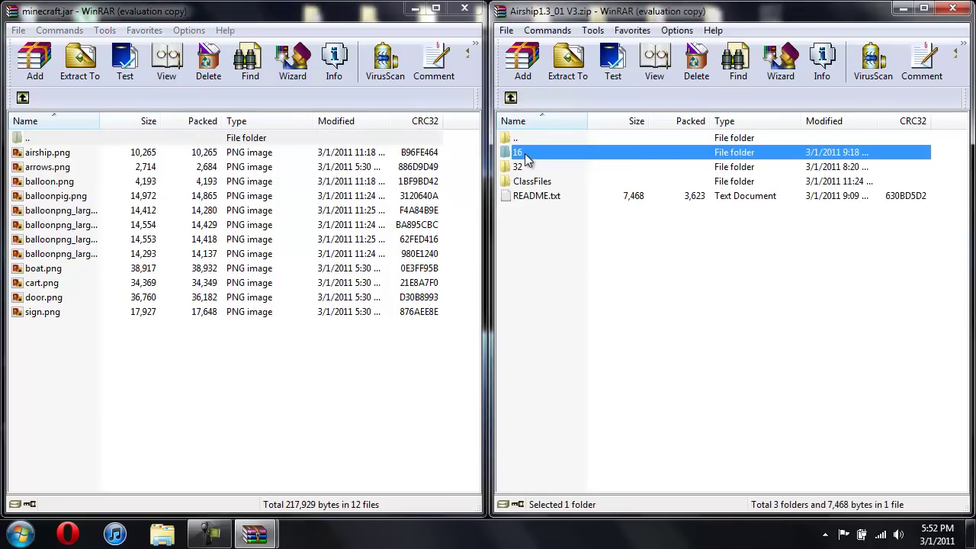
left_click(23, 99)
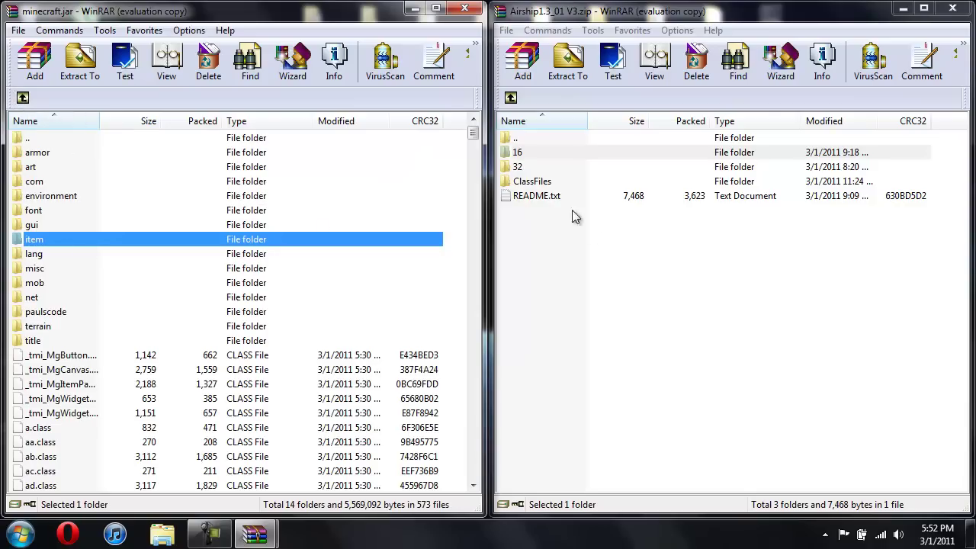
double_click(519, 169)
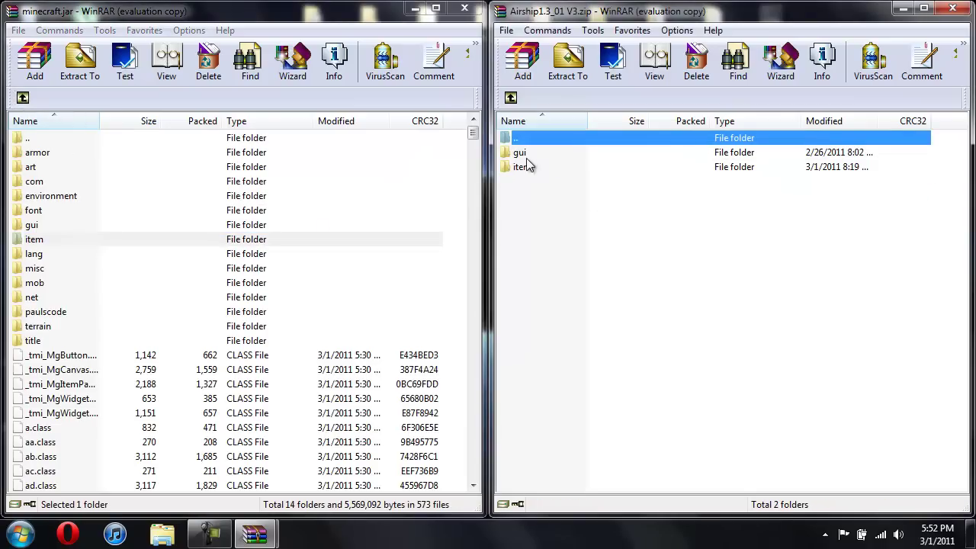
double_click(524, 152)
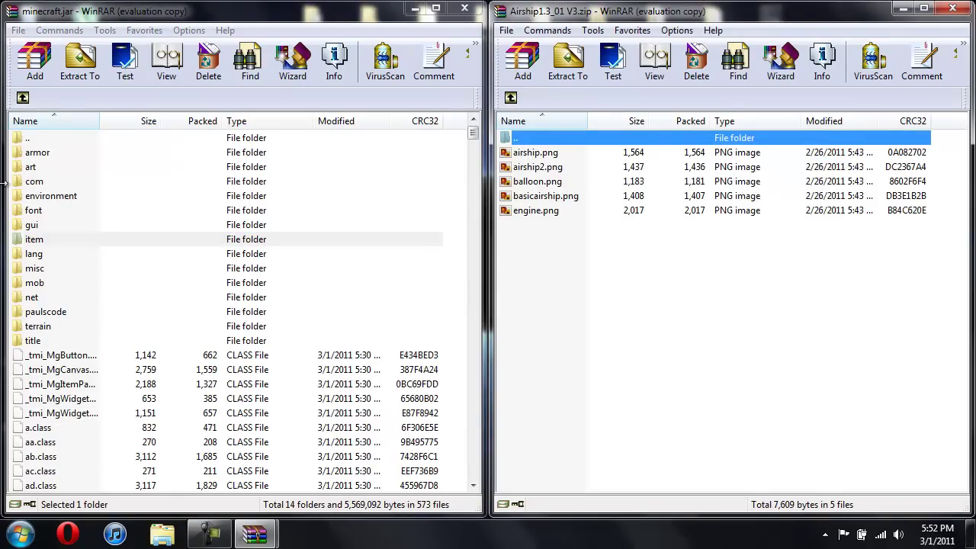
double_click(32, 225)
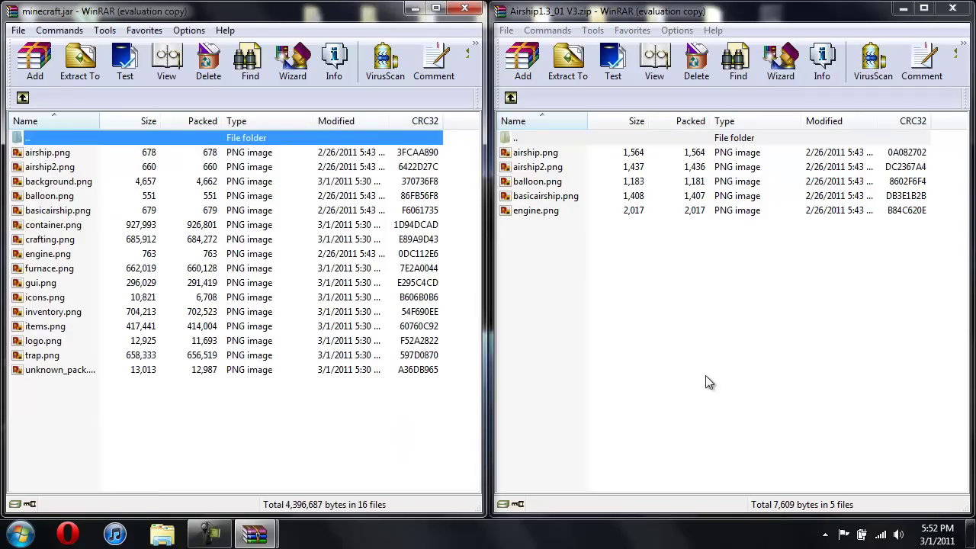
left_click_drag(603, 240, 112, 432)
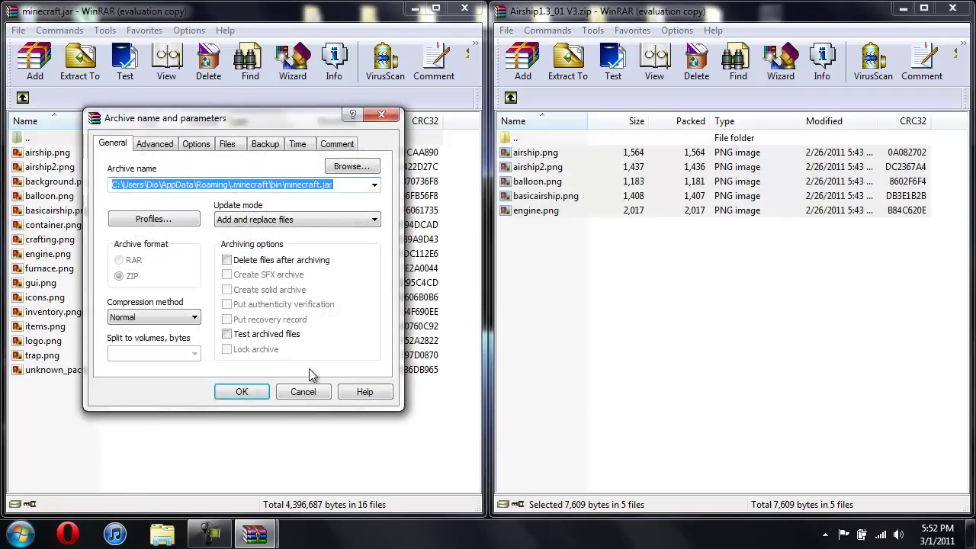
left_click(239, 391)
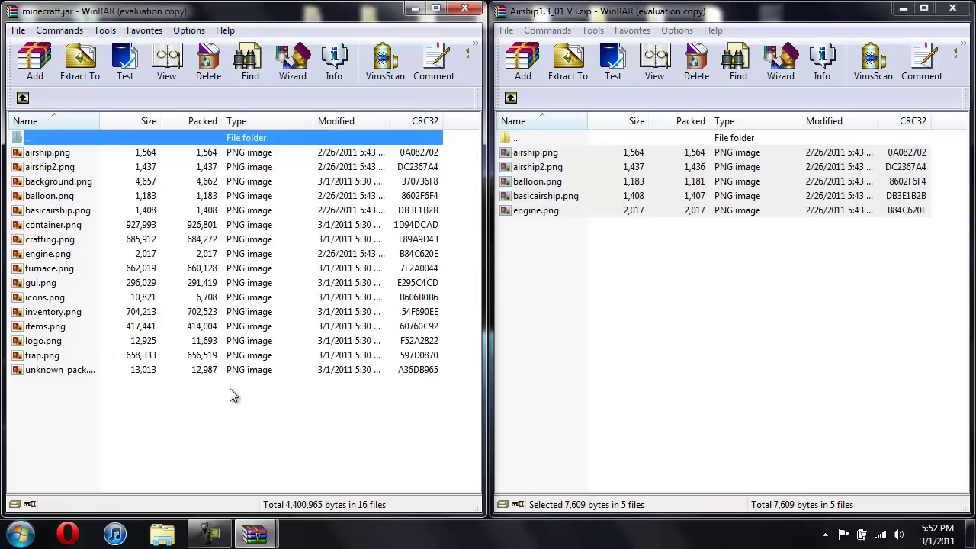
- Add all the PNG images from the Airship archive's 32/item folder to the item folder of minecraft.jar
left_click(511, 99)
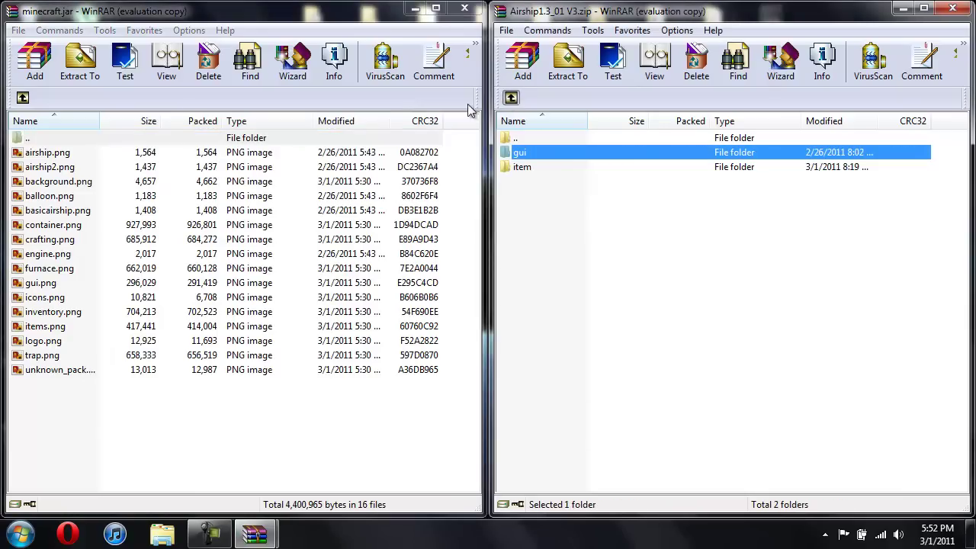
left_click(22, 100)
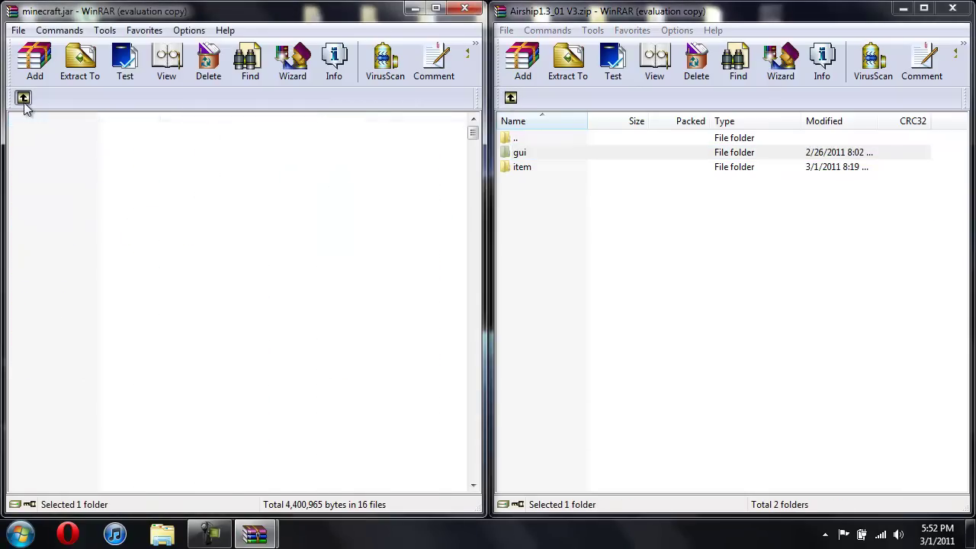
left_click(542, 170)
double_click(544, 172)
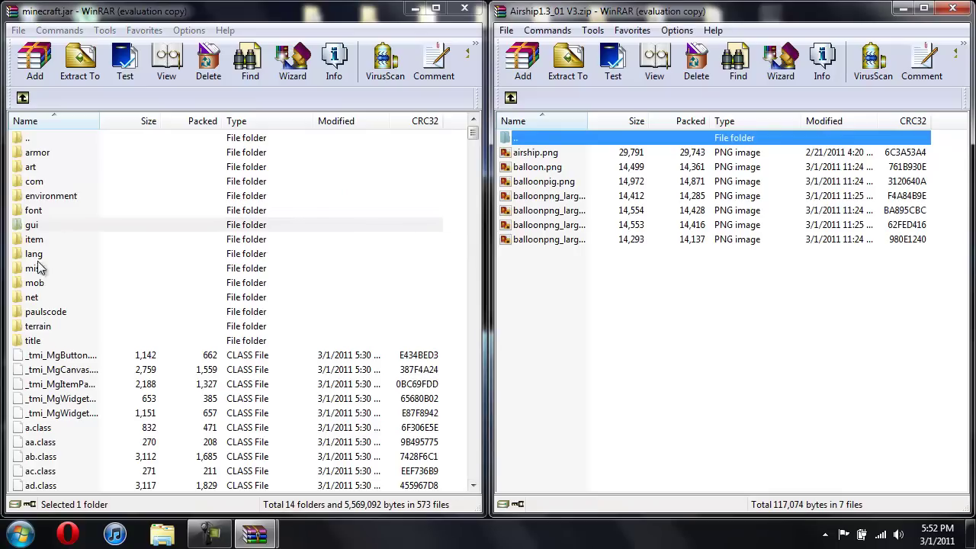
double_click(45, 238)
left_click_drag(556, 335, 101, 426)
left_click(242, 389)
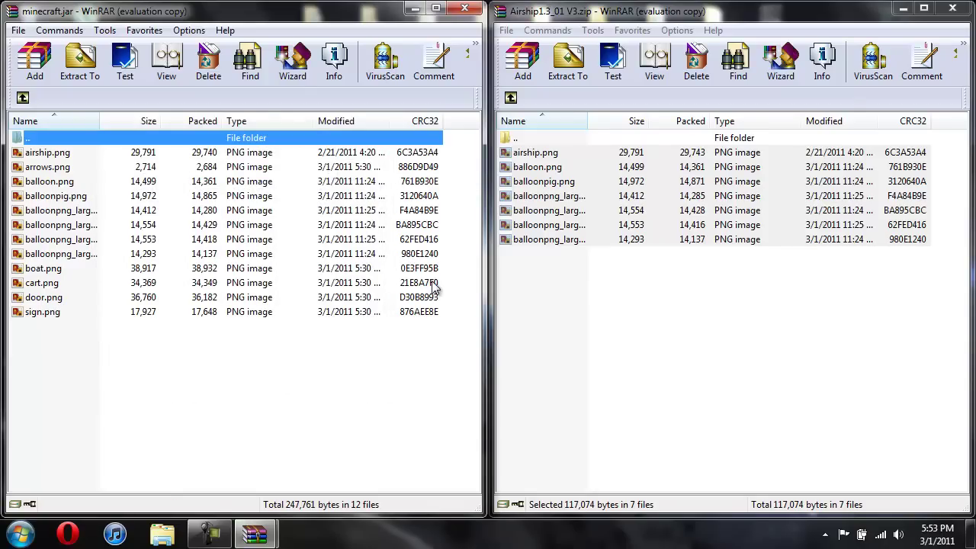
- Add all the class files from the Airship archive's ClassFiles folder to the root of minecraft.jar
left_click(511, 97)
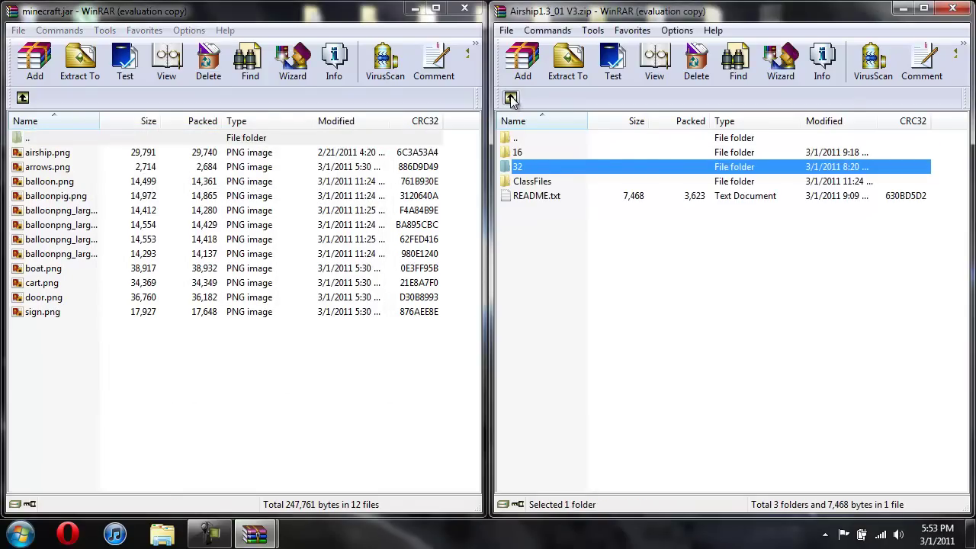
left_click(24, 99)
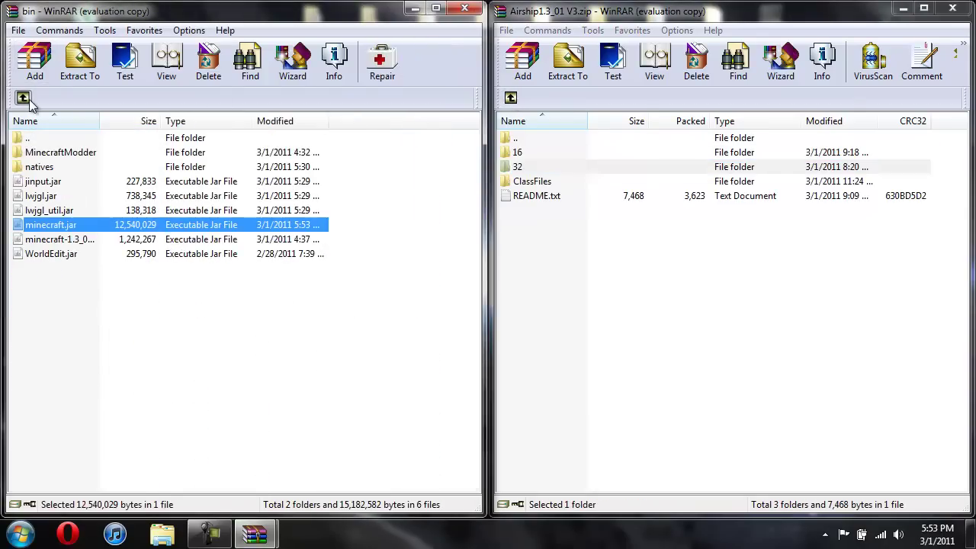
right_click(60, 231)
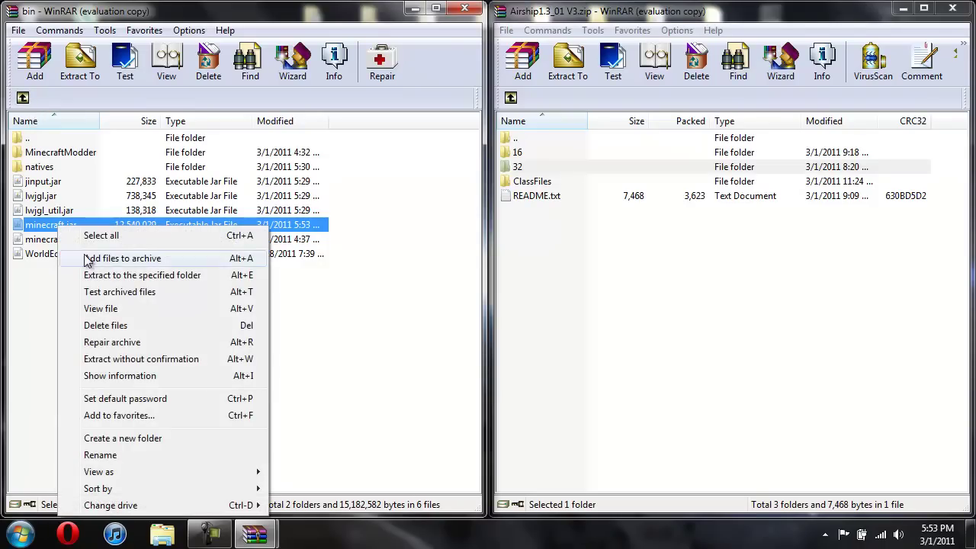
double_click(43, 228)
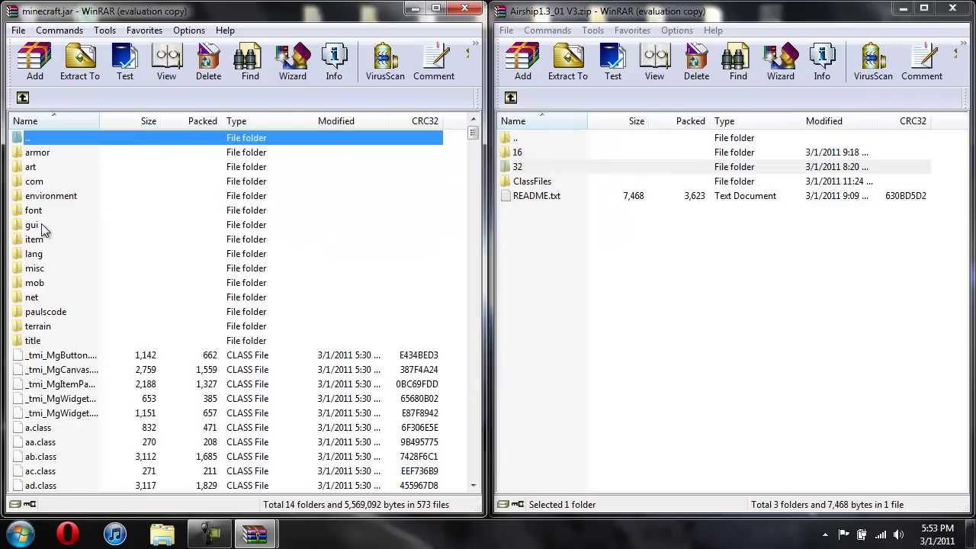
double_click(551, 183)
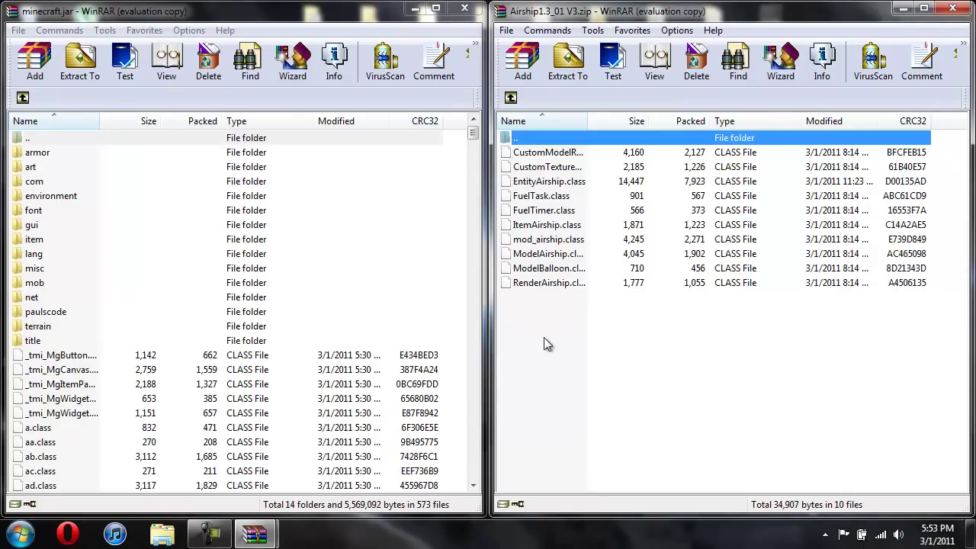
left_click_drag(551, 335, 556, 157)
left_click_drag(505, 231, 99, 409)
left_click(251, 392)
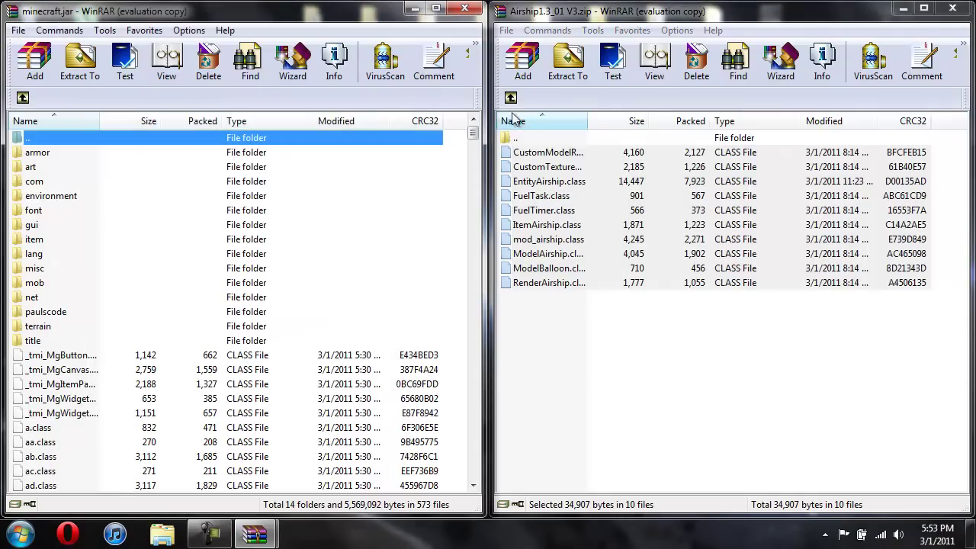
key("alt+a")
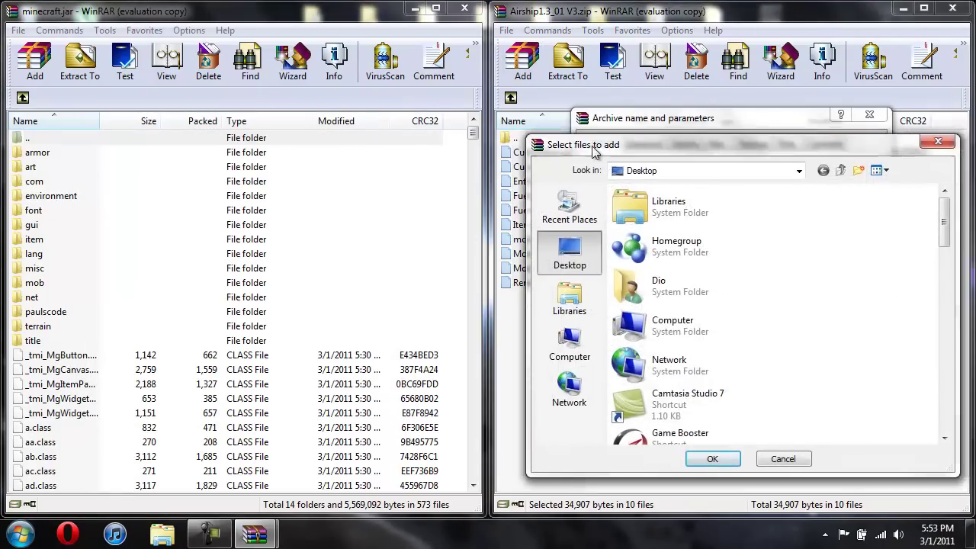
left_click_drag(517, 145, 448, 146)
key("Escape")
key("Escape")
- Review the contents of the Airship archive's 16 and ClassFiles folders
left_click(509, 98)
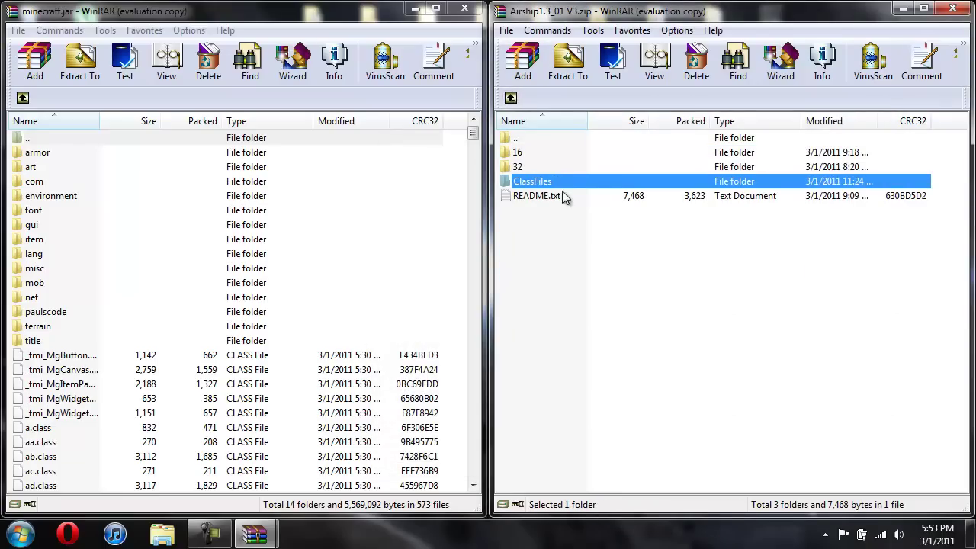
double_click(516, 152)
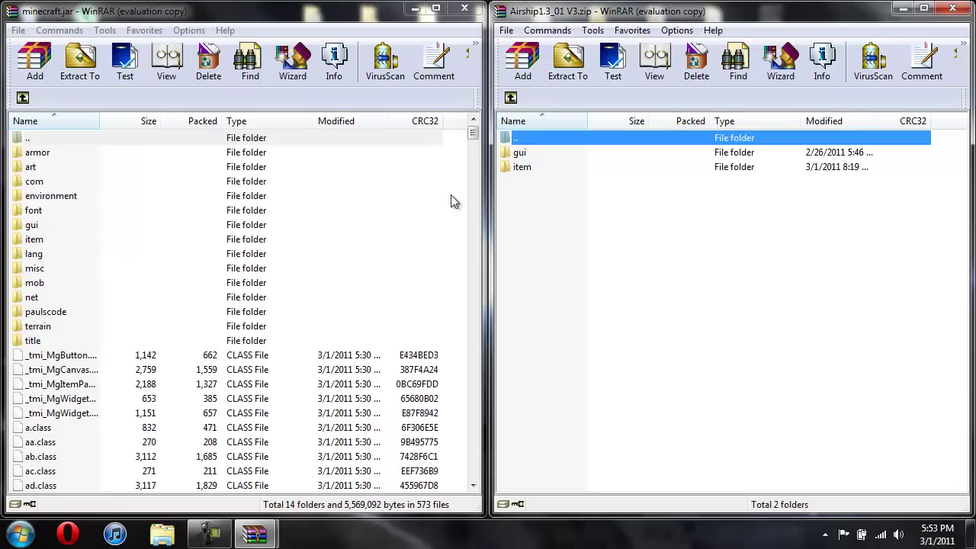
left_click(510, 97)
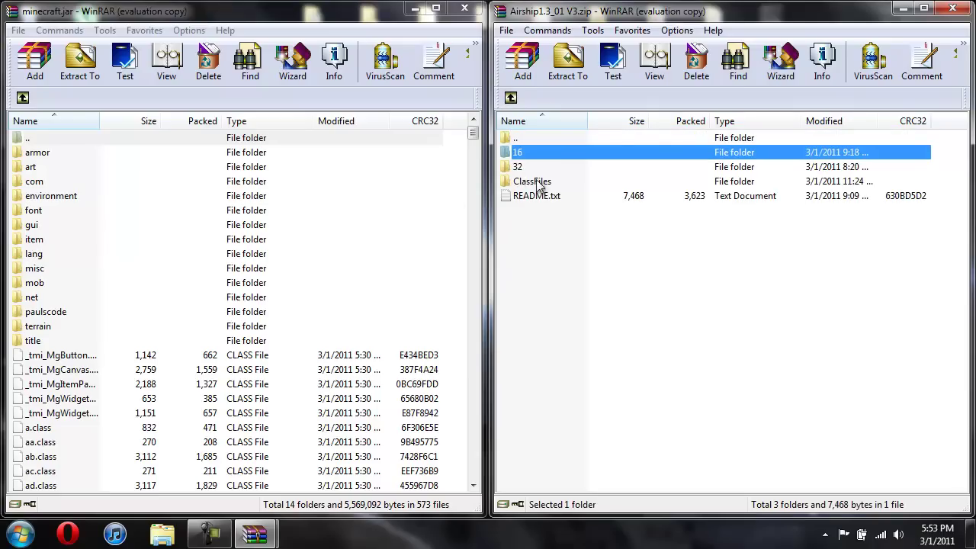
double_click(536, 183)
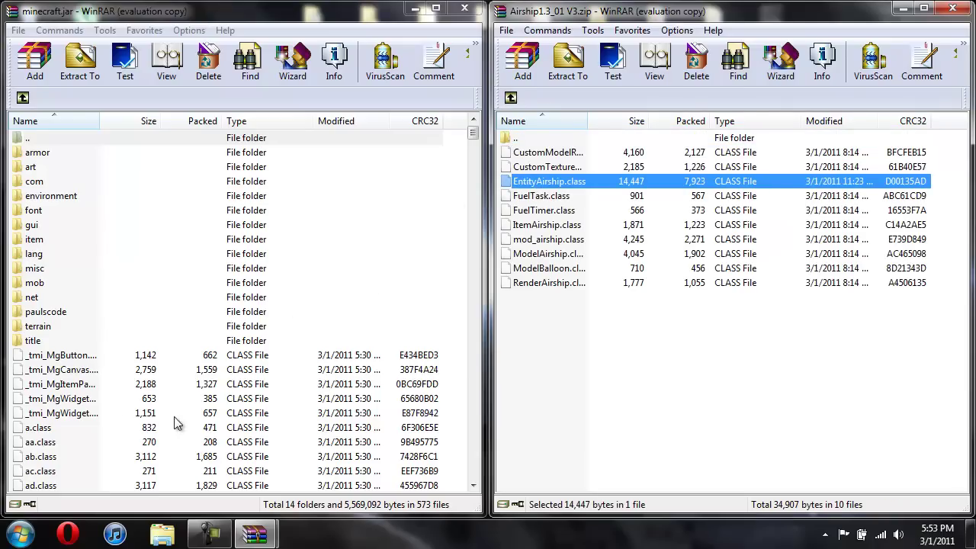
- Close the Airship1.3_01 V3.zip and minecraft.jar archives
left_click(952, 9)
left_click_drag(385, 6, 505, 96)
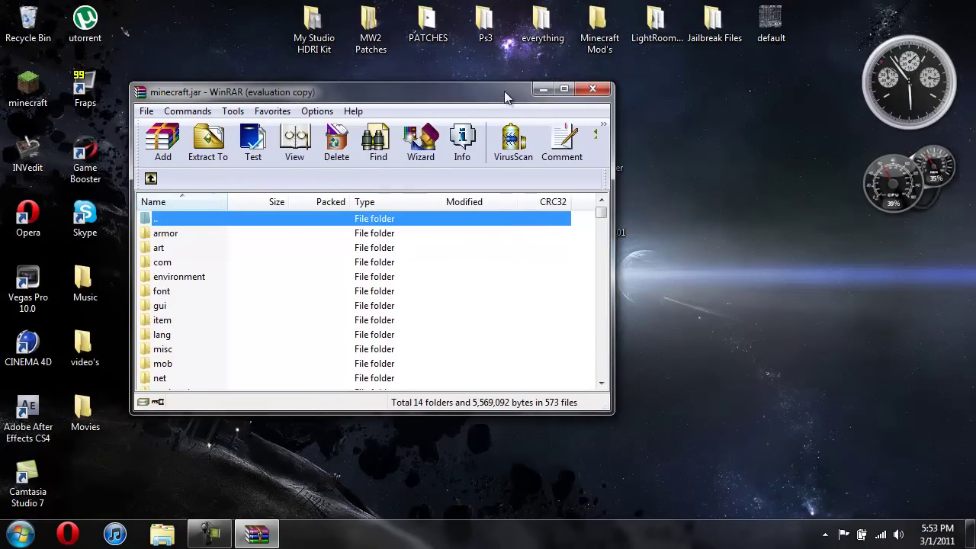
left_click(593, 88)
left_click_drag(572, 219, 514, 156)
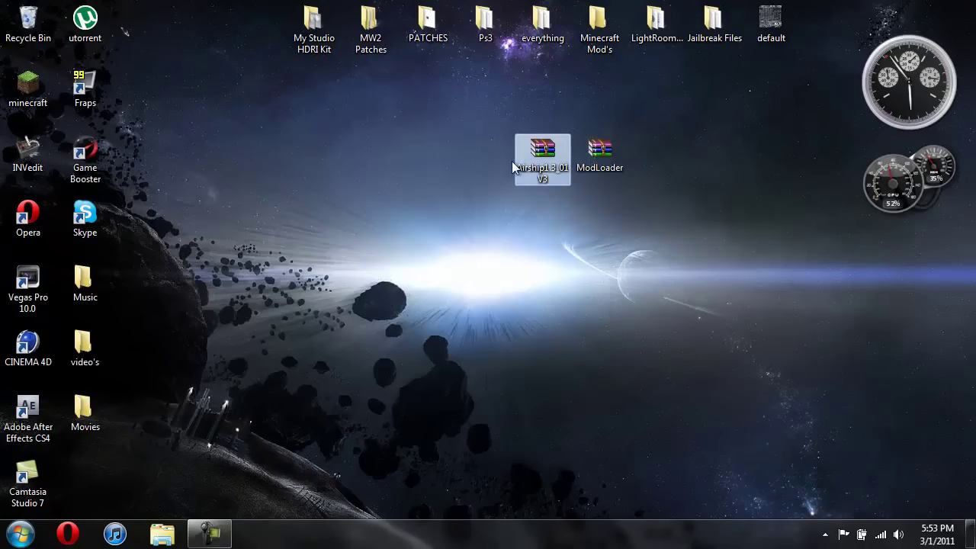
- Launch Minecraft, enter the game and load the singleplayer world Minecraft Mineshaft
left_click(32, 90)
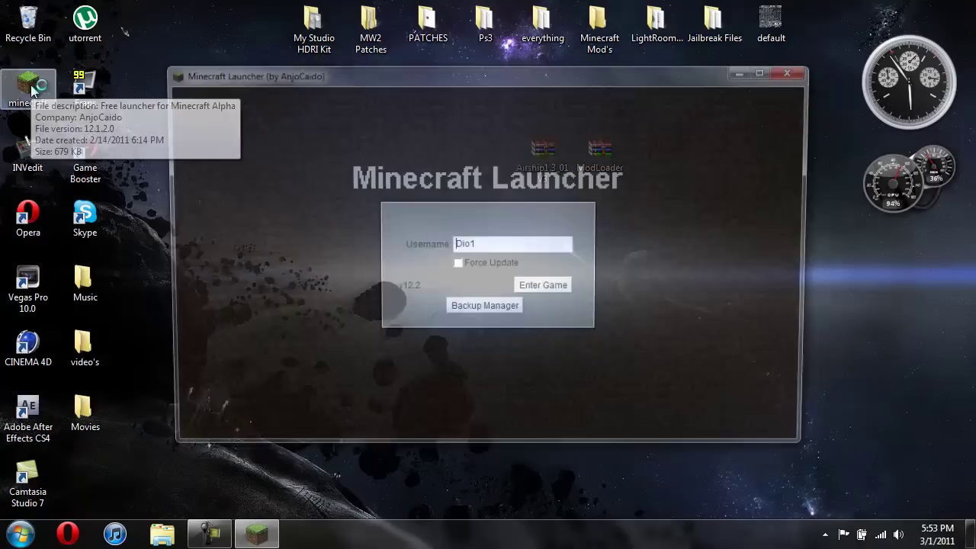
left_click(561, 291)
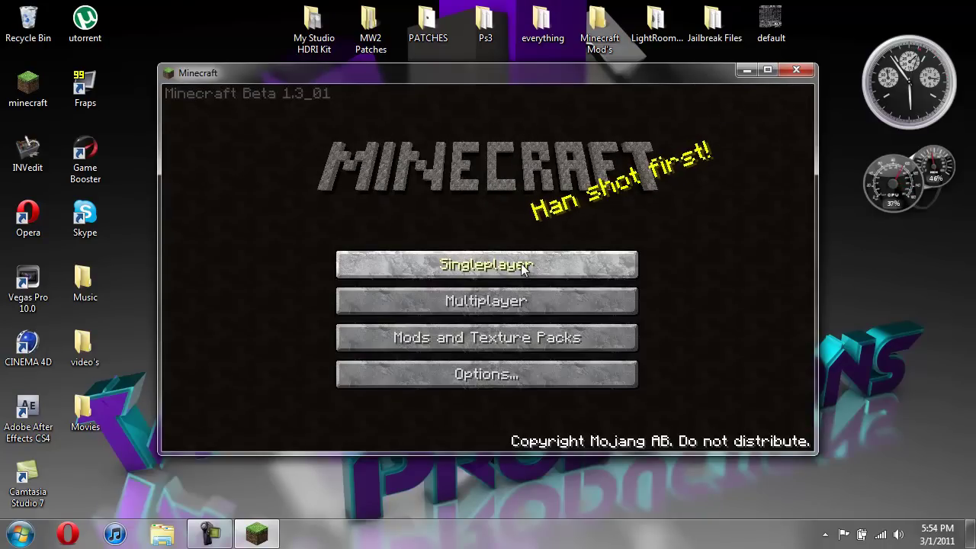
left_click(523, 265)
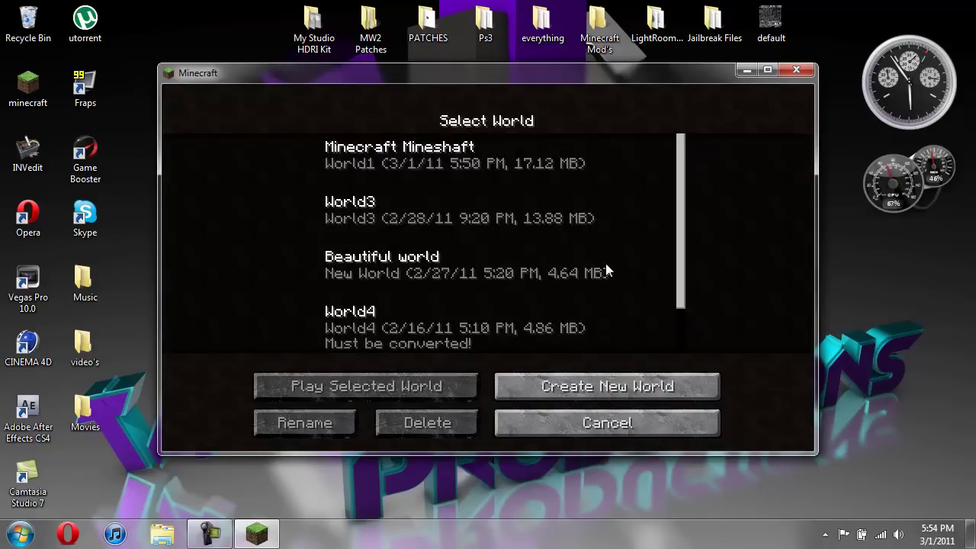
left_click(381, 153)
left_click(371, 386)
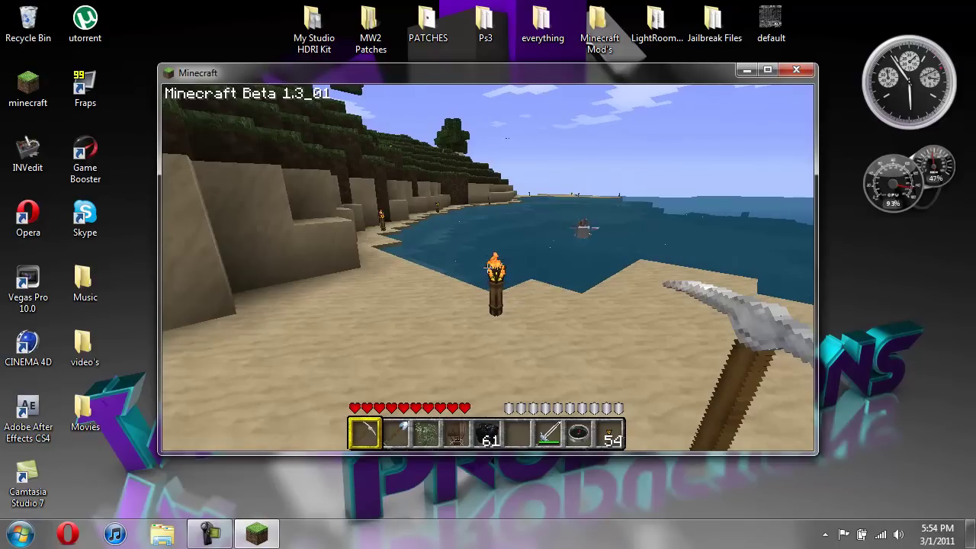
- Open the inventory with the TooManyItems overlay and browse its item list through to page 4
key("e")
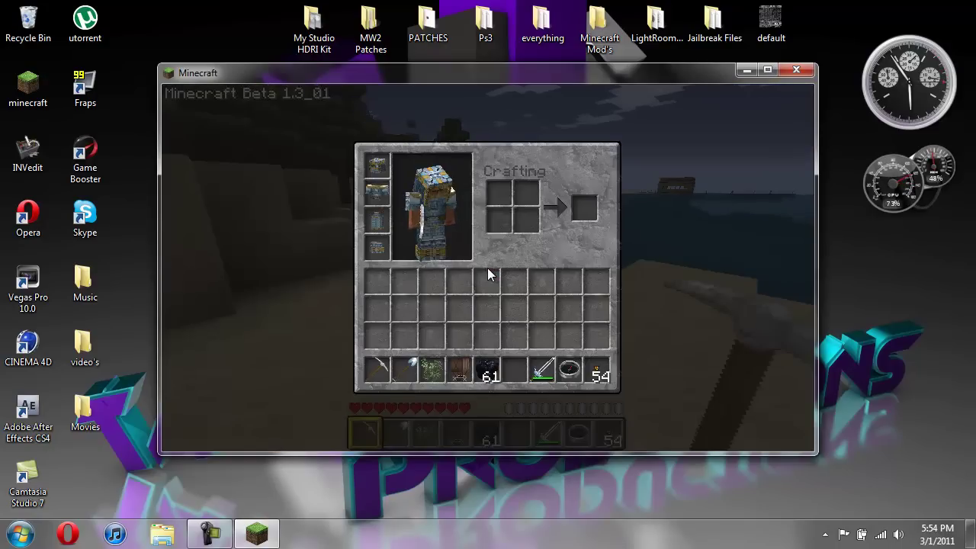
key("o")
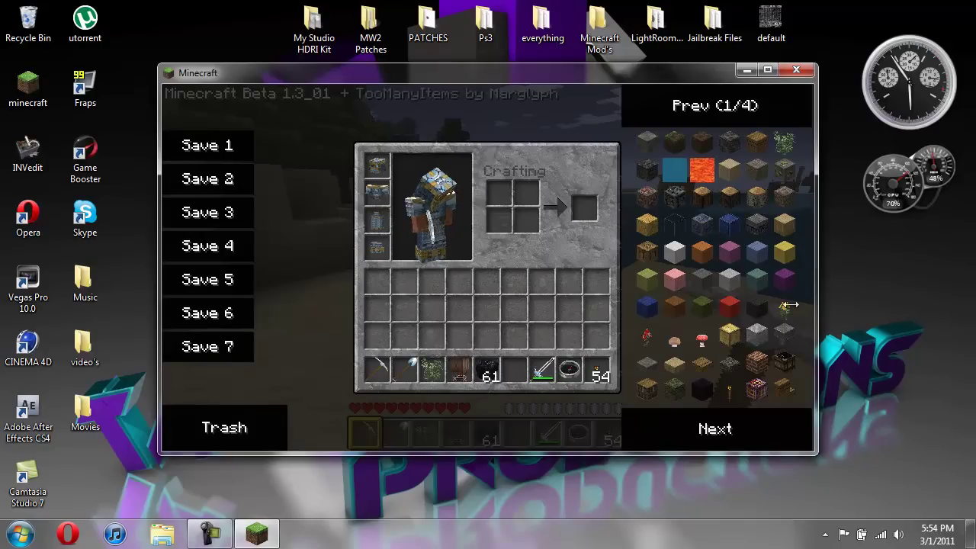
left_click(690, 424)
left_click(690, 425)
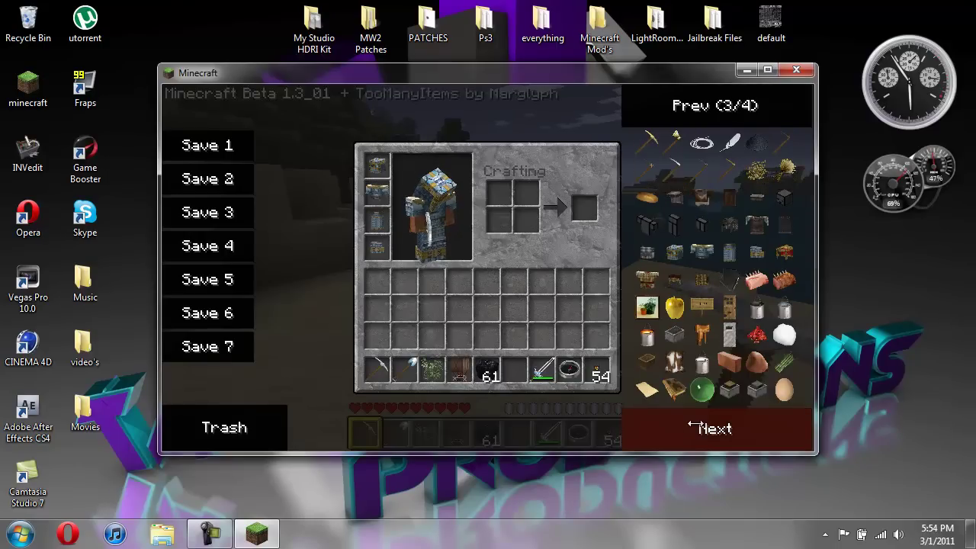
left_click(690, 425)
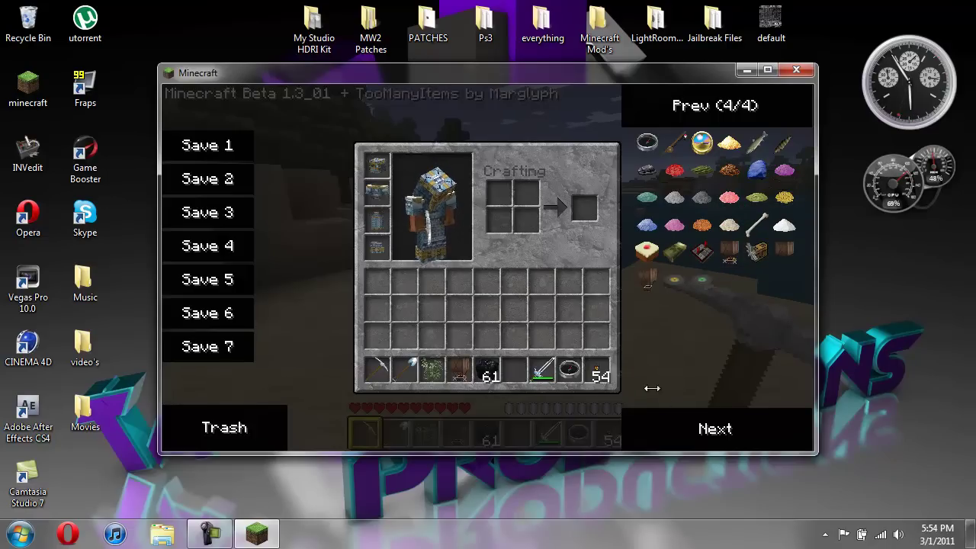
- Close Minecraft and move the ModLoader and Airship archives on the desktop beneath the Jailbreak Files and default icons
left_click(797, 74)
left_click_drag(592, 163, 706, 106)
left_click_drag(533, 171, 777, 85)
left_click(541, 169)
left_click_drag(542, 170, 769, 112)
left_click(230, 535)
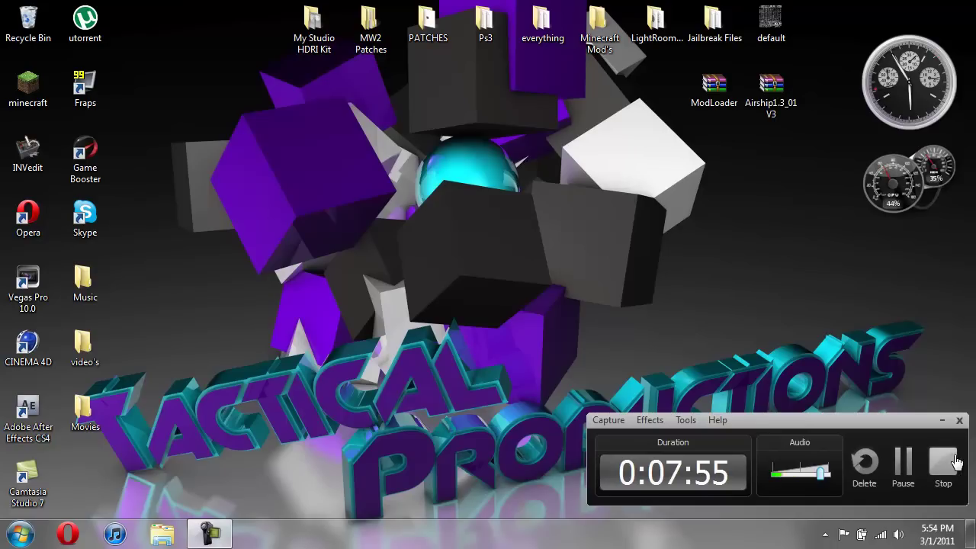